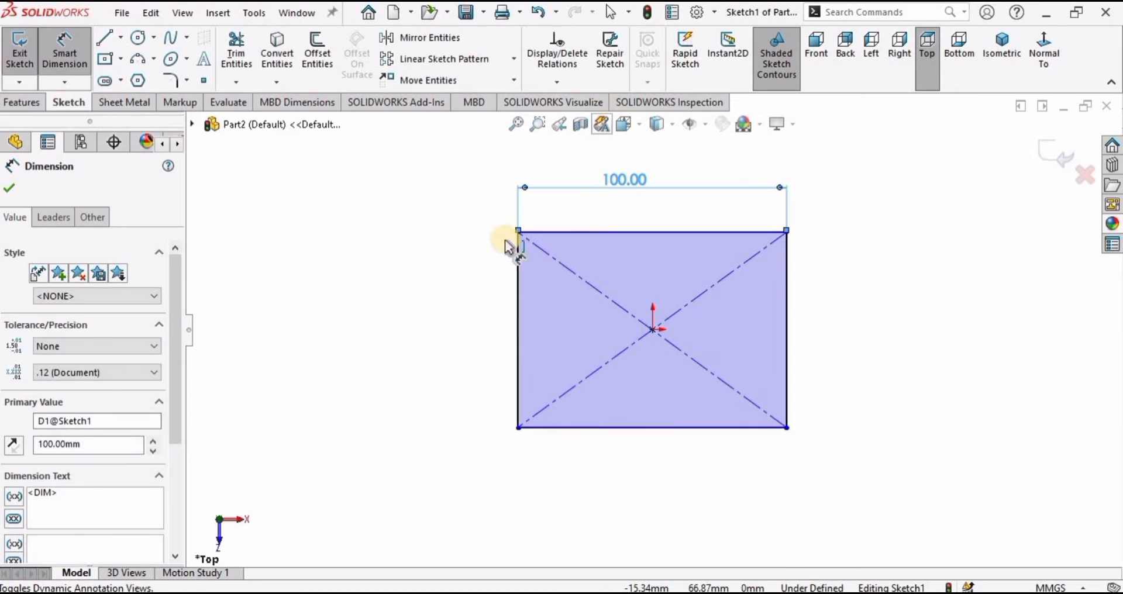
- Dimension the rectangle's vertical side and set it to 70 mm
left_click(519, 276)
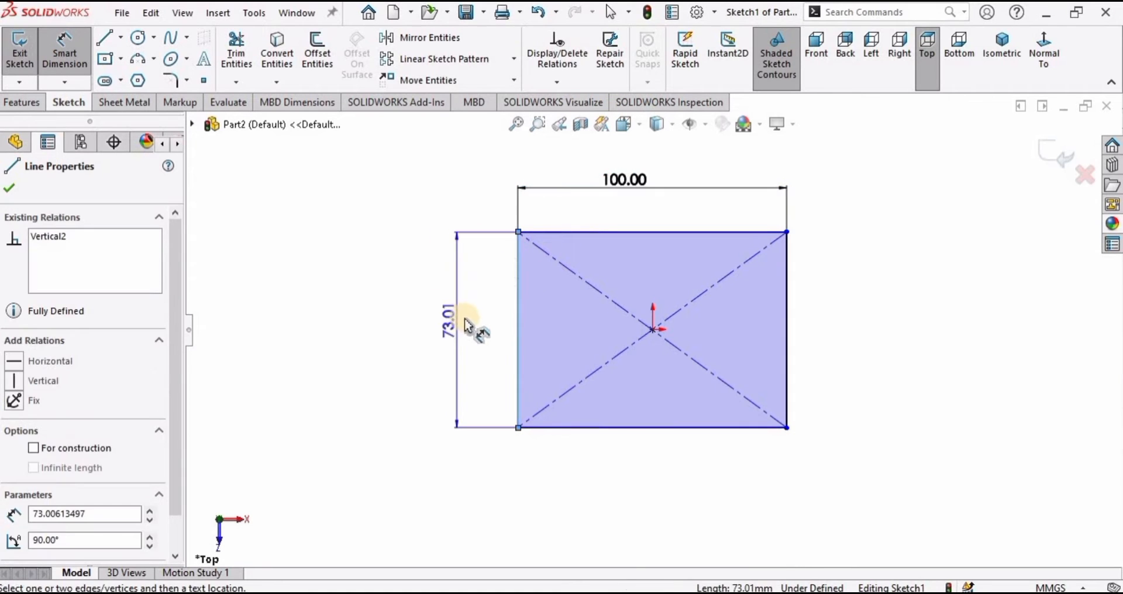
left_click(465, 317)
type("70")
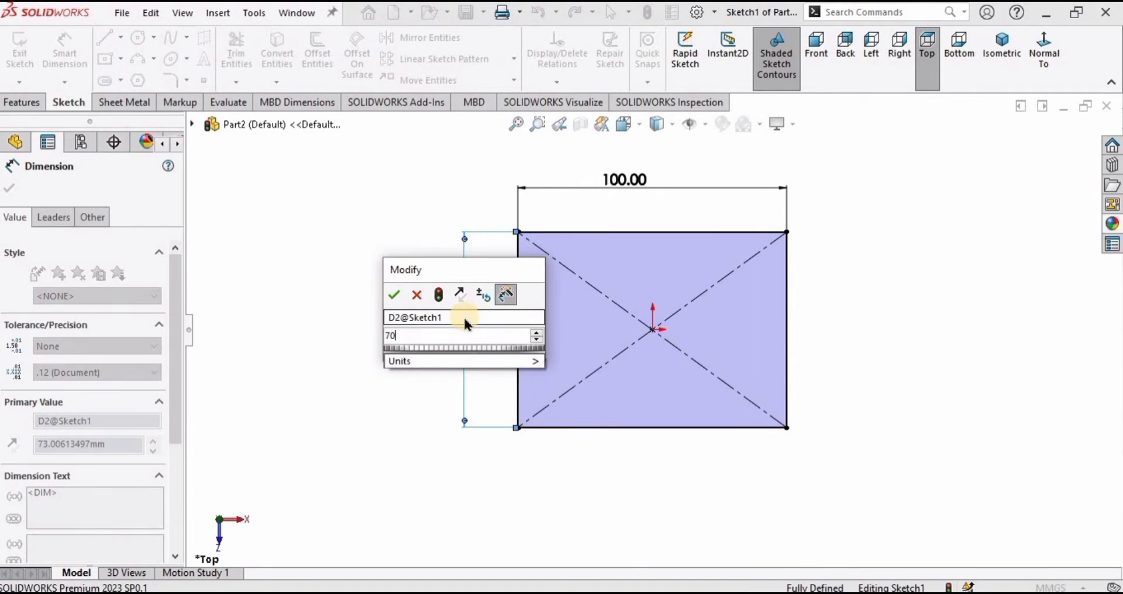
key("Return")
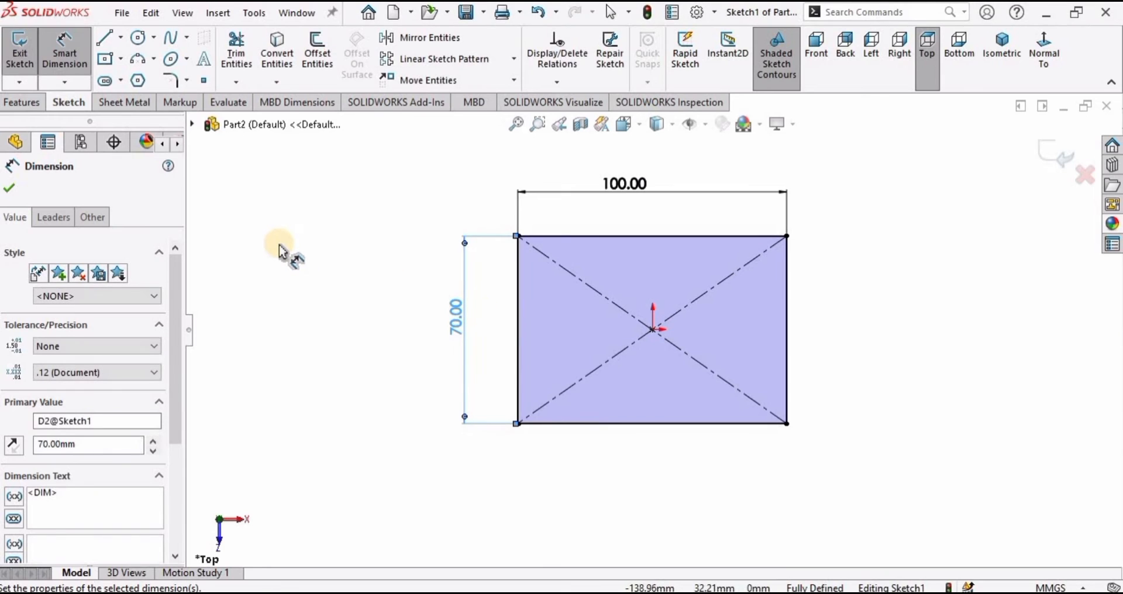
left_click(9, 188)
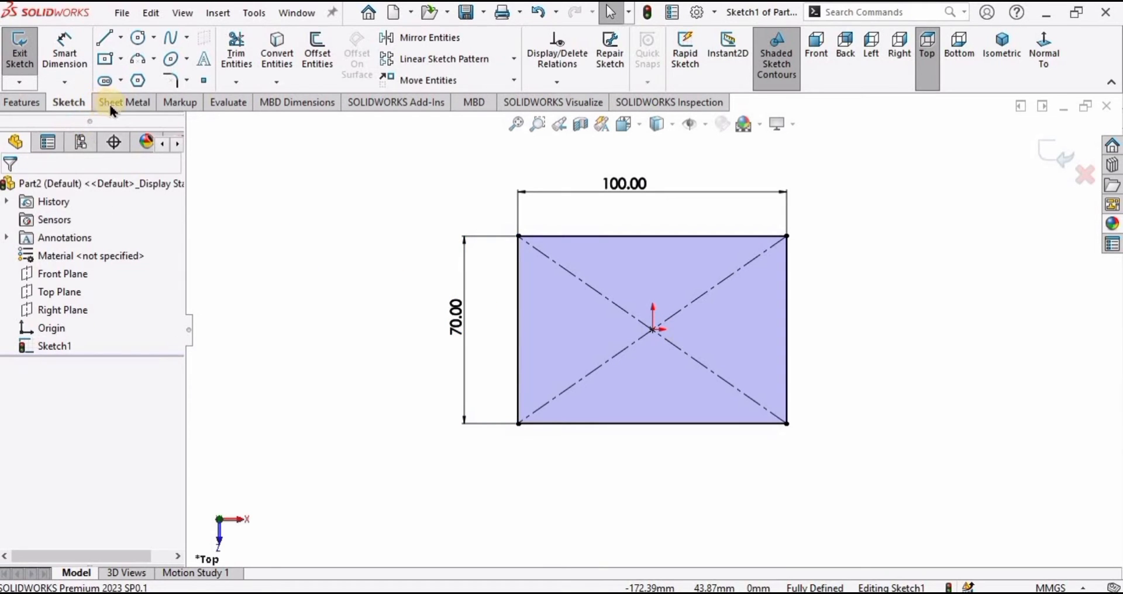
- Hide the Sheet Metal command set from the CommandManager and bring it back
right_click(78, 101)
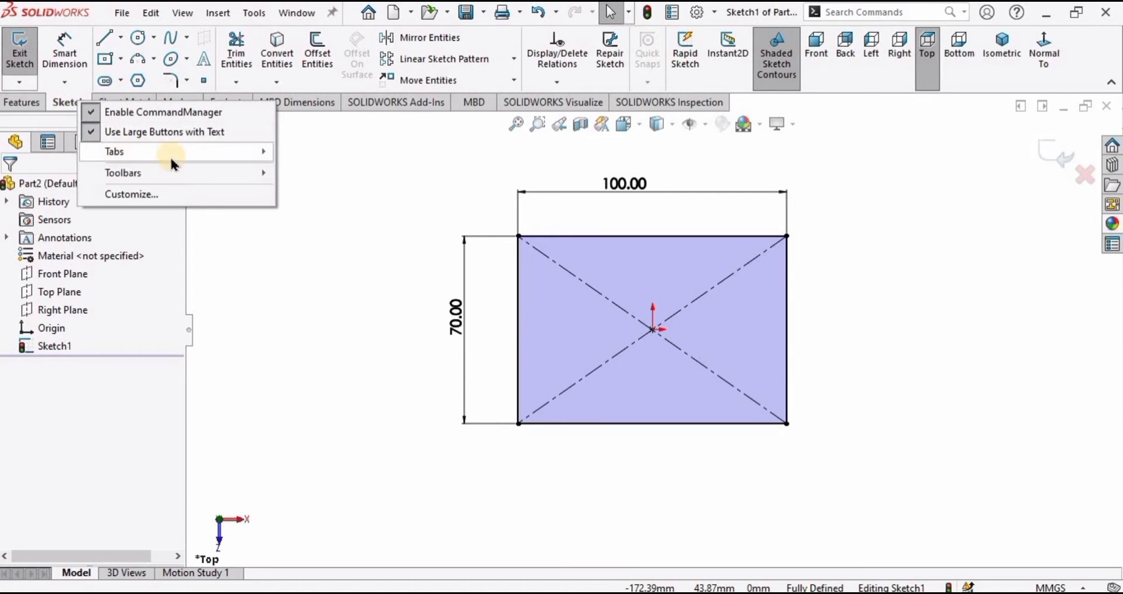
mouse_move(232, 158)
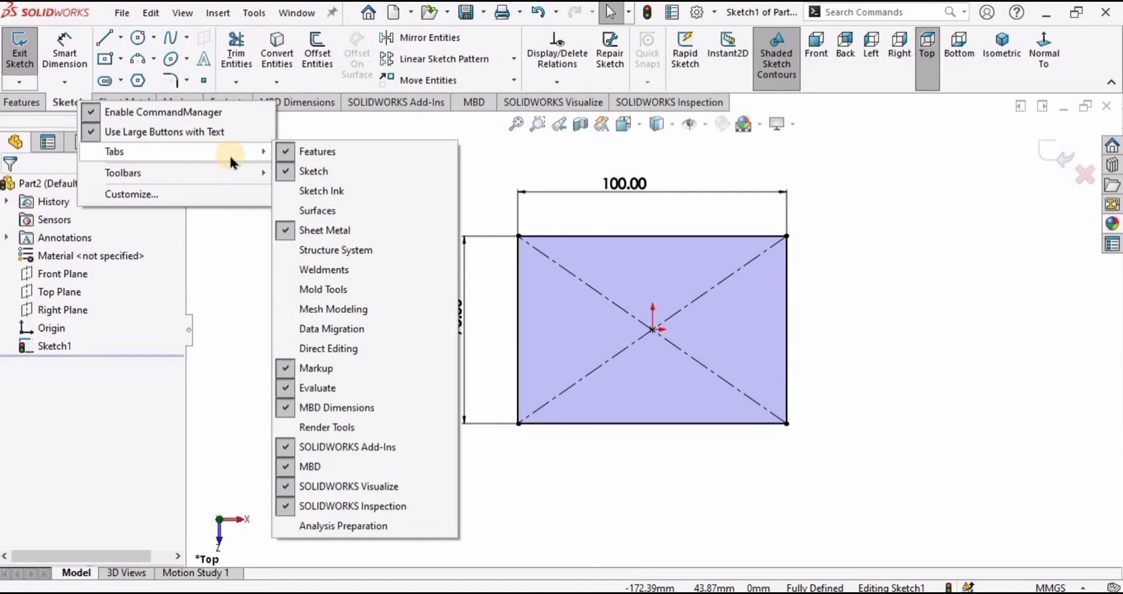
left_click(296, 232)
right_click(68, 104)
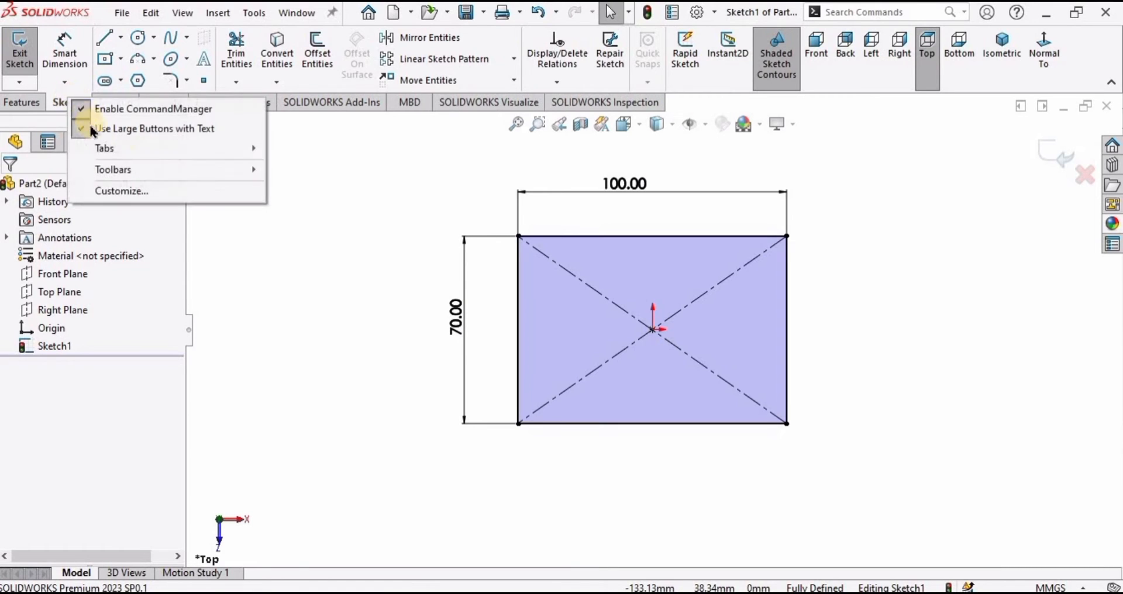
mouse_move(224, 158)
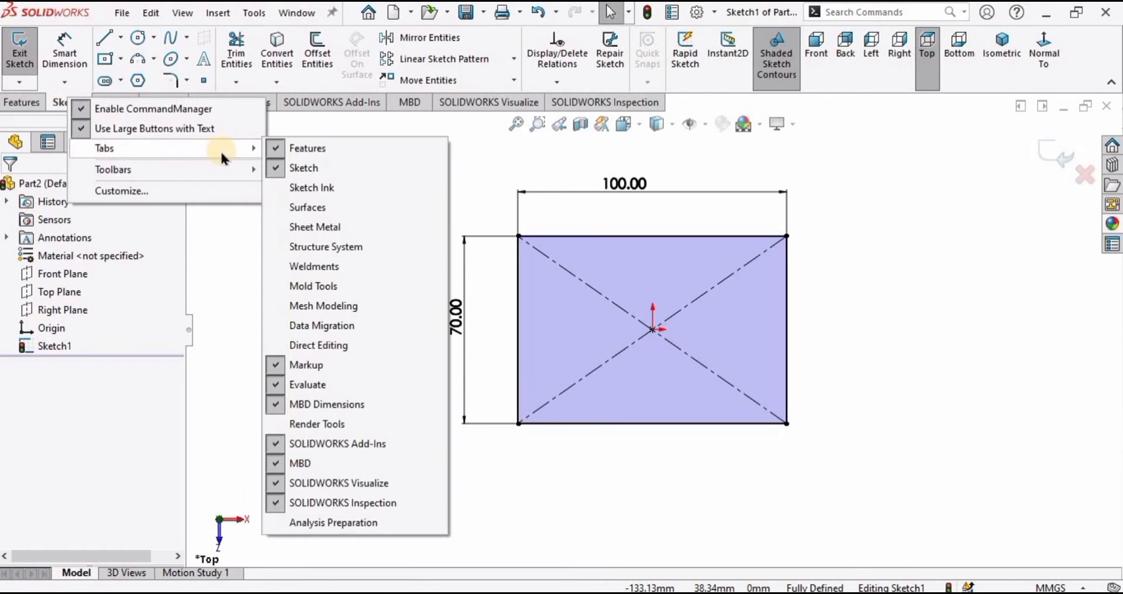
left_click(292, 230)
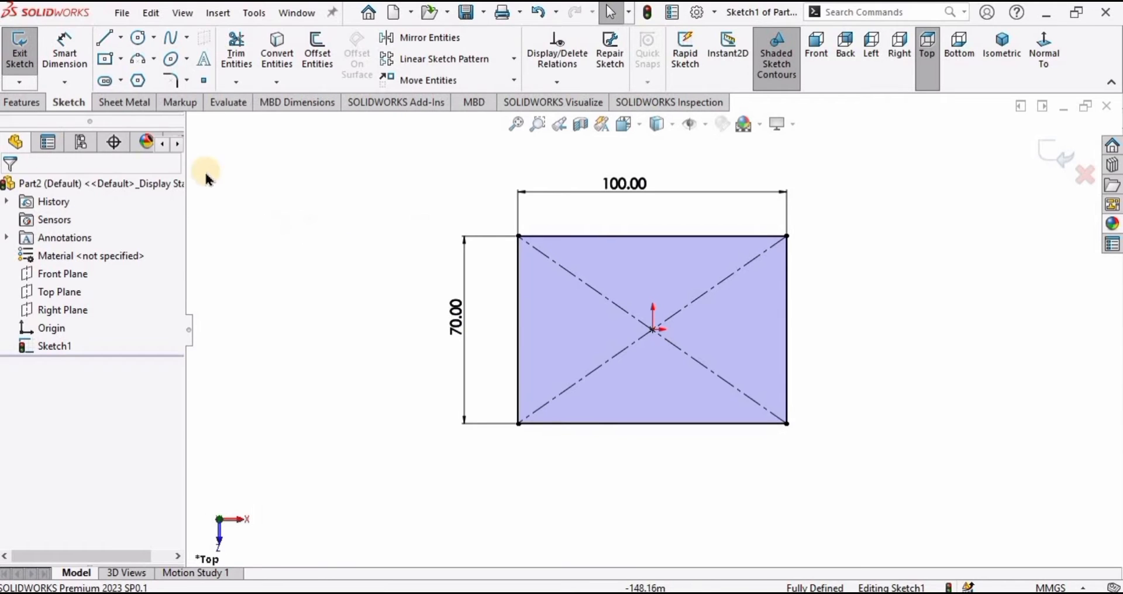
- Create a 3 mm thick sheet metal base flange from the rectangle sketch
left_click(122, 109)
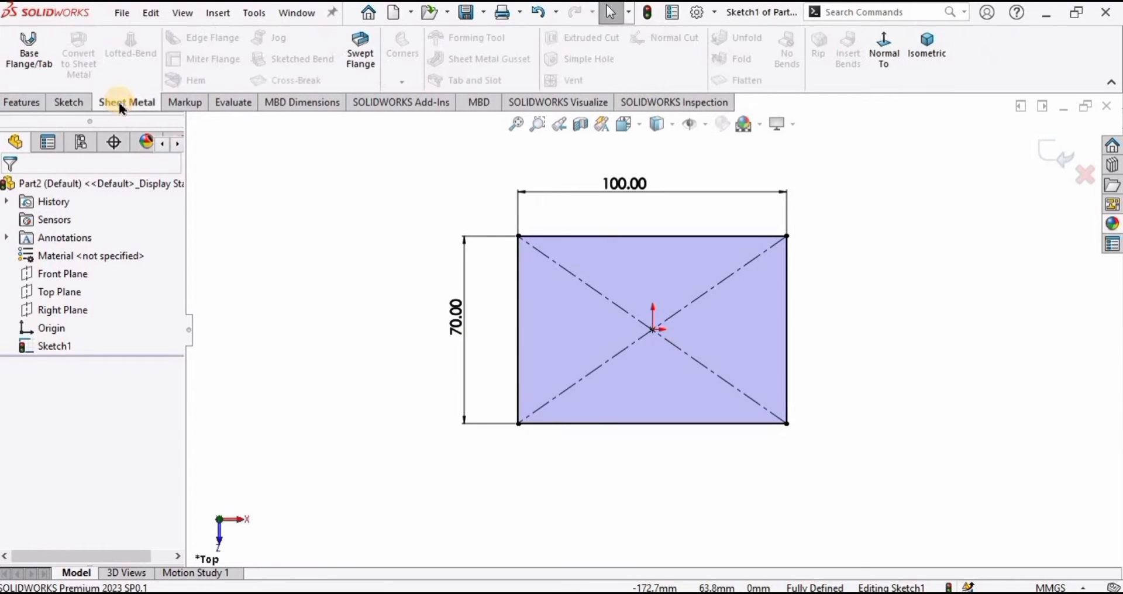
left_click(30, 55)
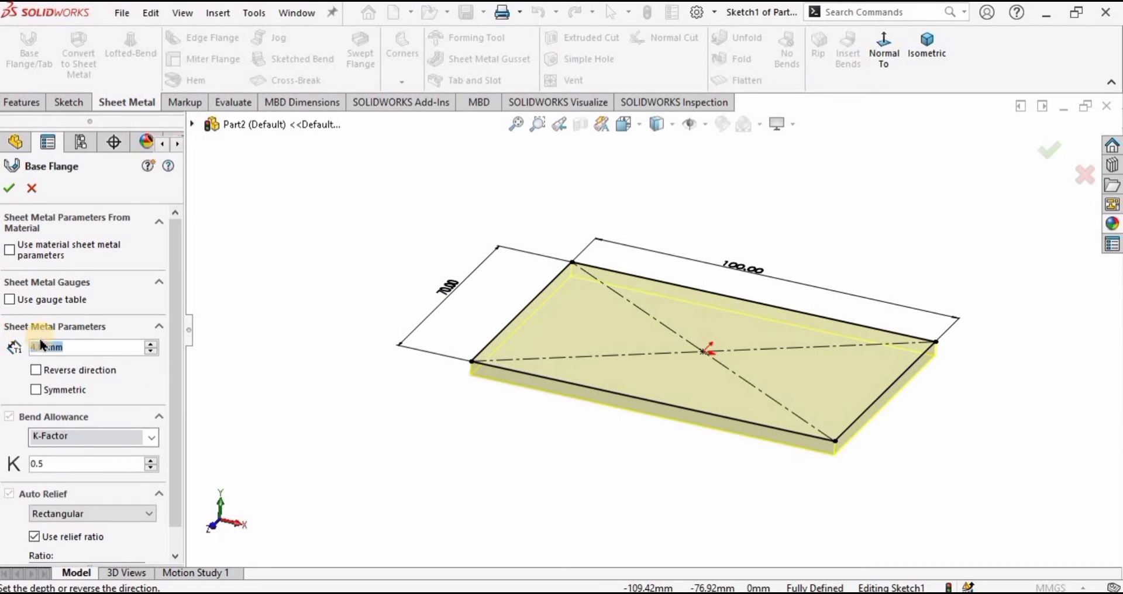
type("3")
left_click(9, 189)
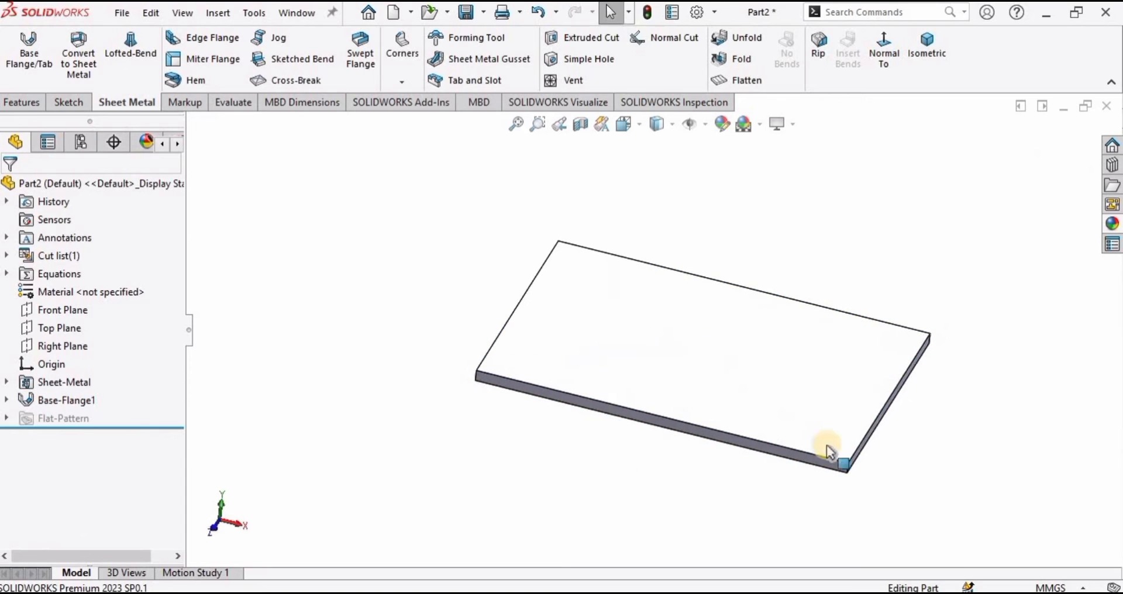
- Apply the polished nickel metal appearance to the plate, trying brushed nickel before settling on it
left_click(1113, 224)
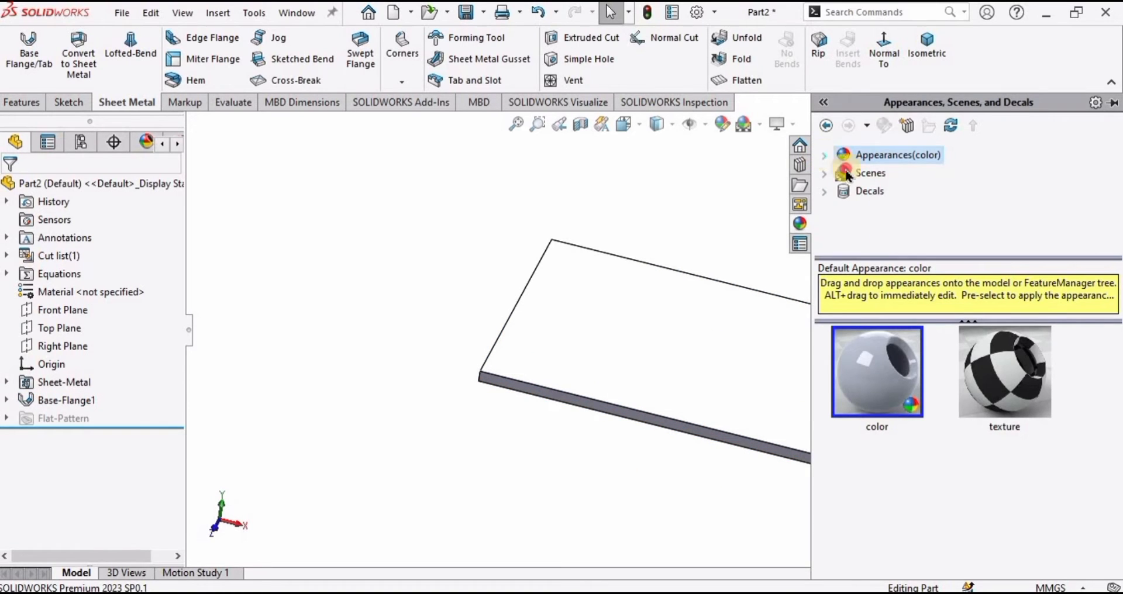
left_click(825, 155)
left_click(844, 192)
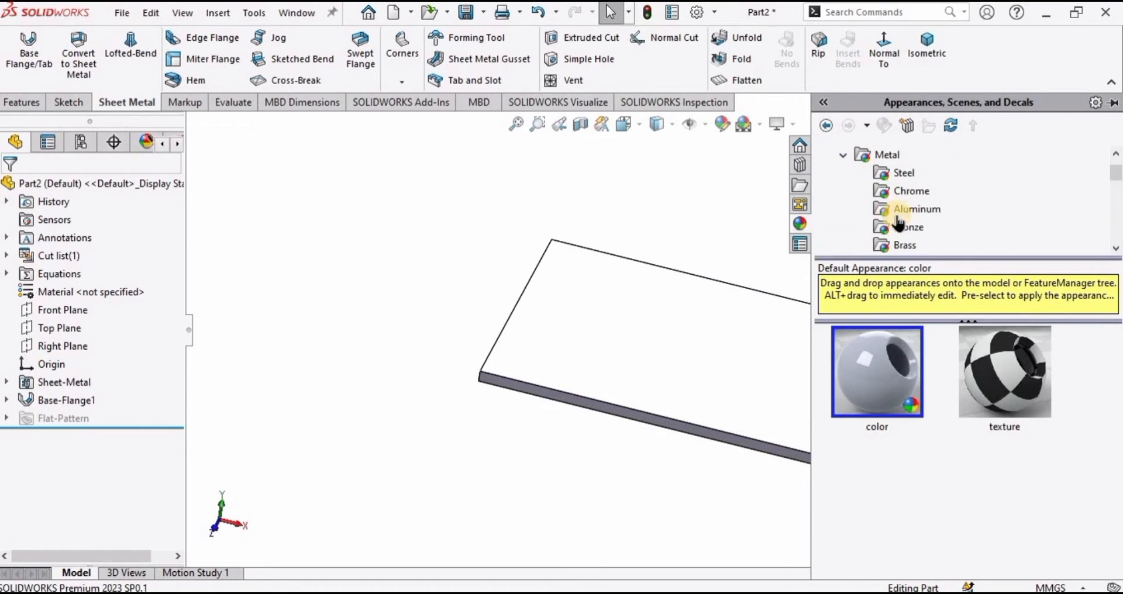
scroll(914, 223, "down", 1)
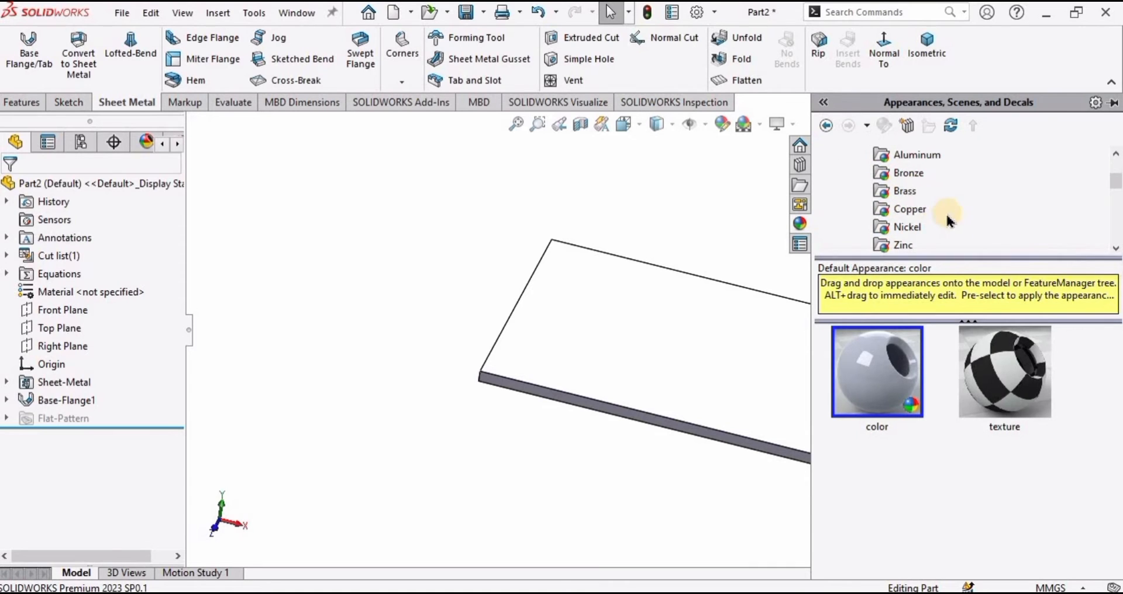
left_click(910, 228)
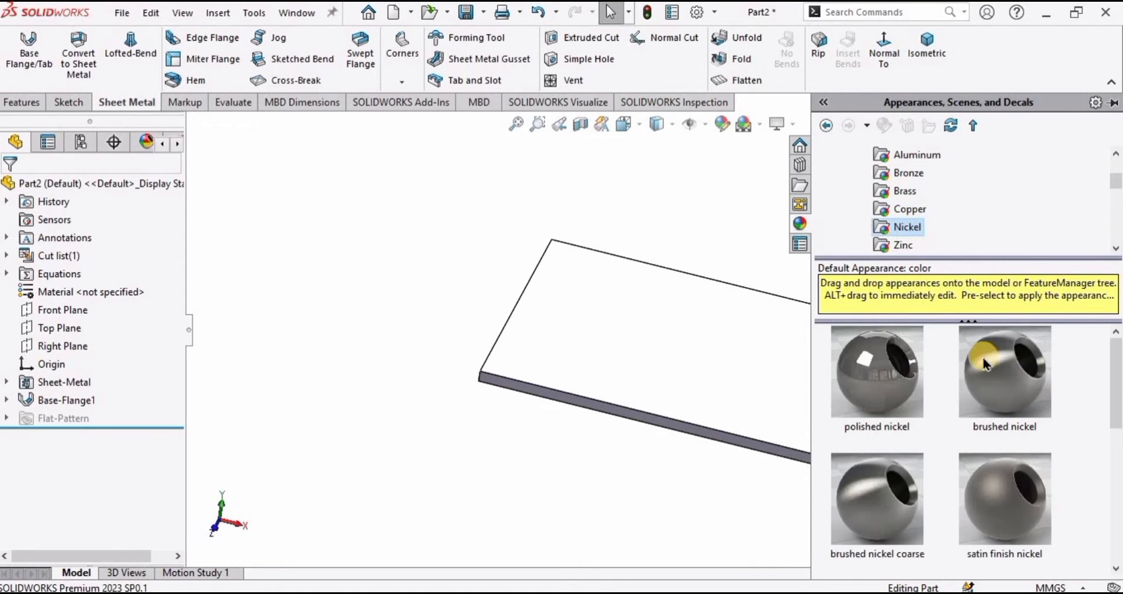
double_click(892, 403)
double_click(992, 414)
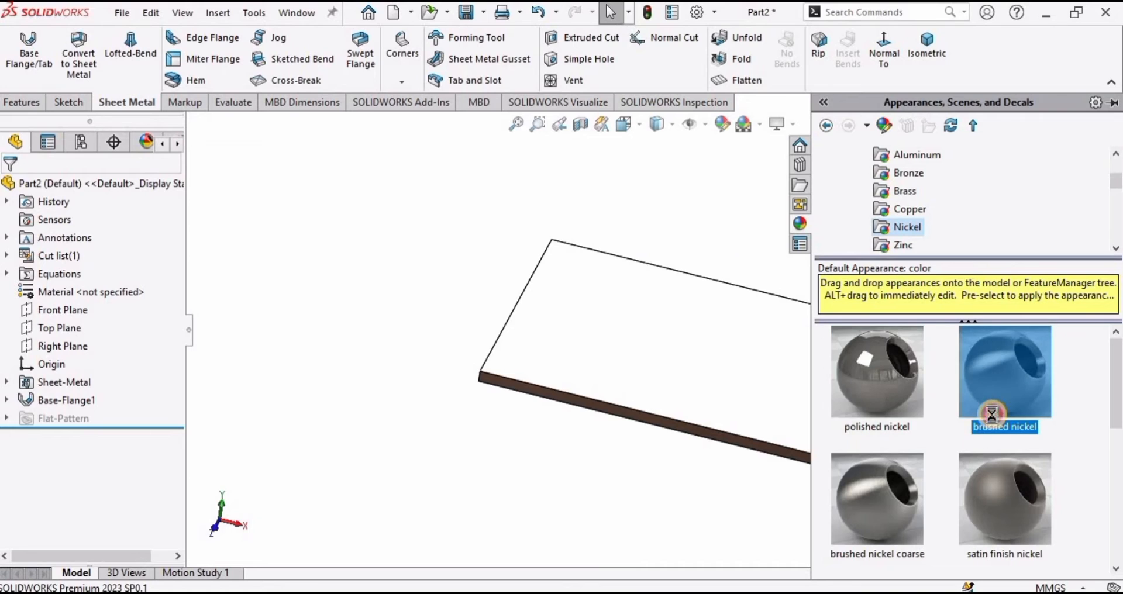
double_click(887, 500)
left_click_drag(874, 403, 673, 413)
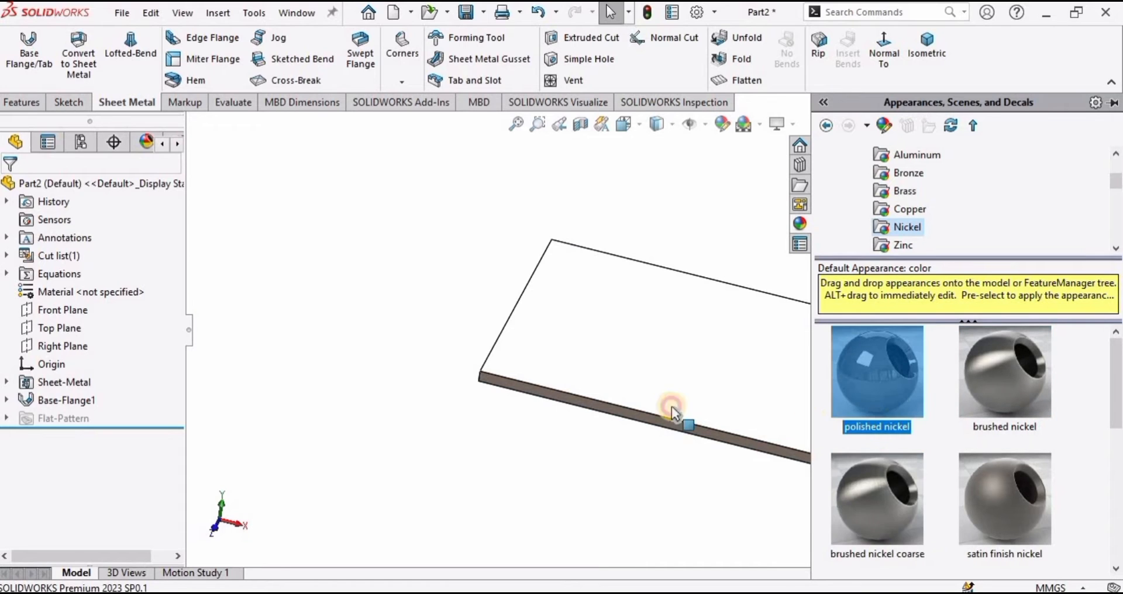
left_click(496, 331)
- Start an edge flange on all four edges of the plate's large face, drawn about 21 mm long at 90 degrees
middle_click_drag(645, 268, 652, 374)
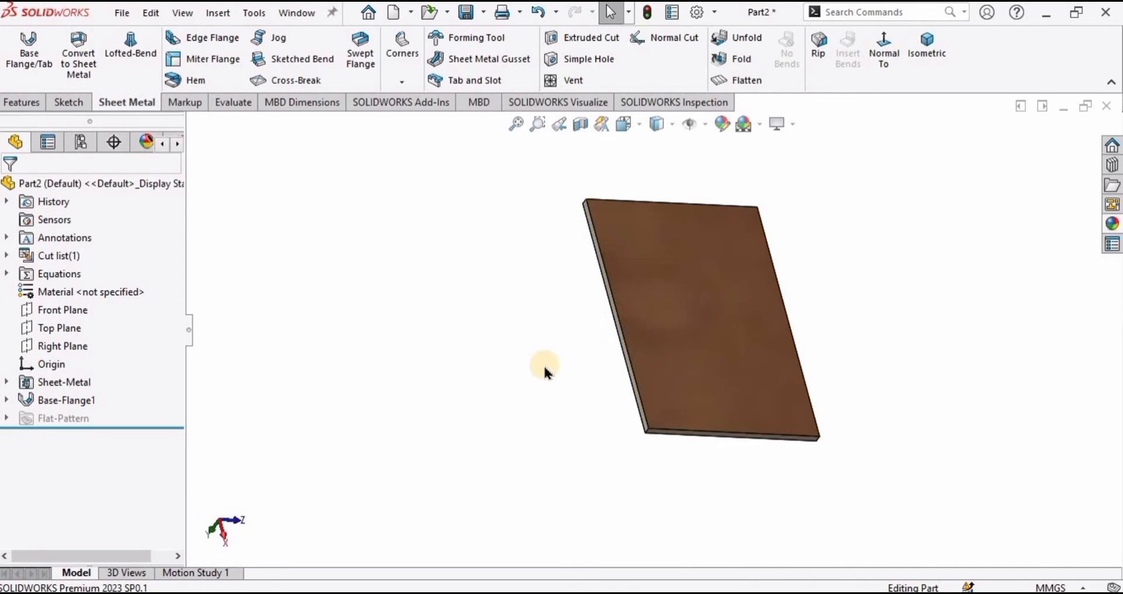
scroll(696, 288, "down", 1)
left_click(444, 320)
scroll(700, 252, "down", 1)
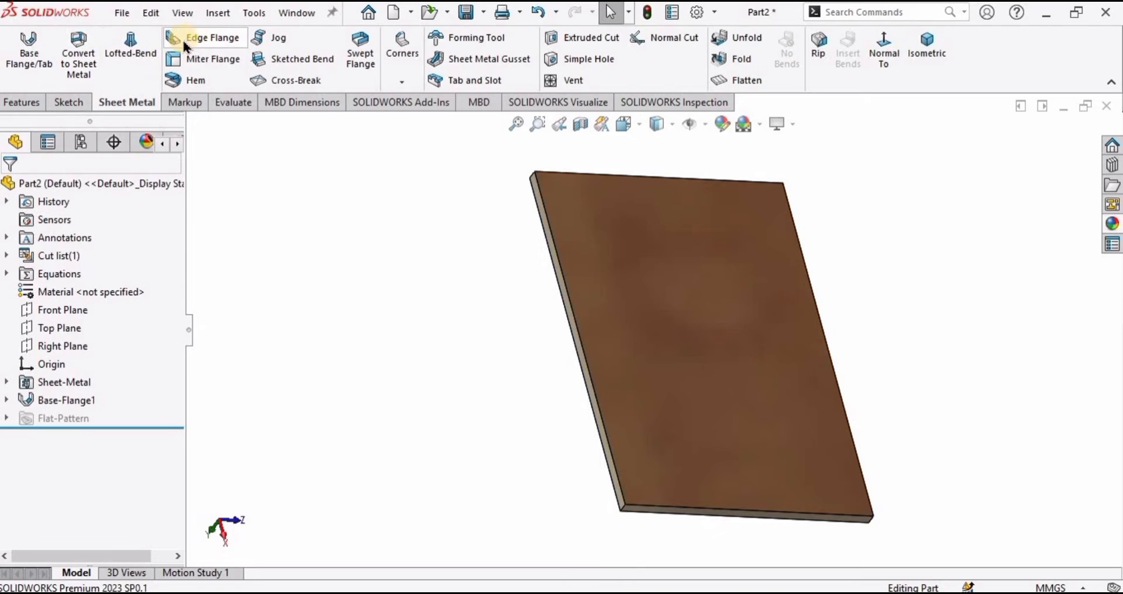
left_click(211, 39)
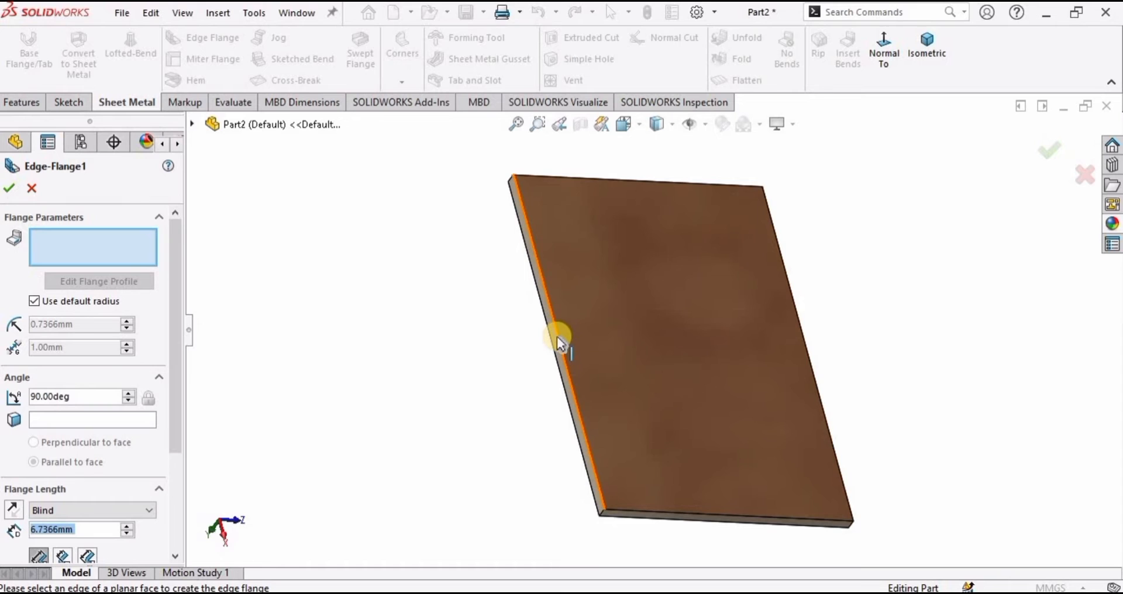
left_click(559, 342)
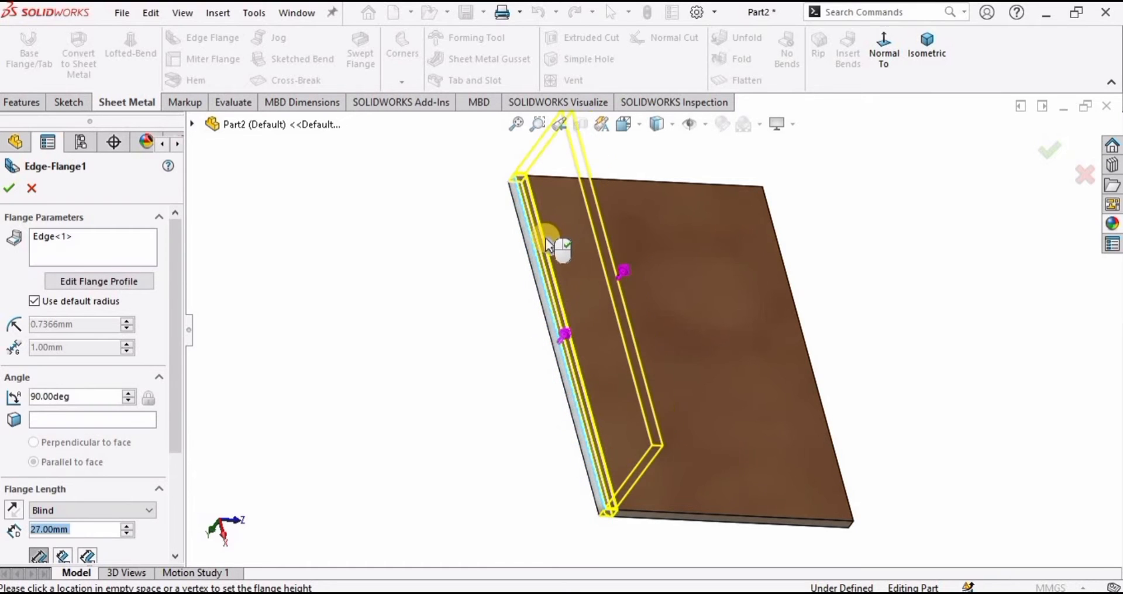
left_click(607, 186)
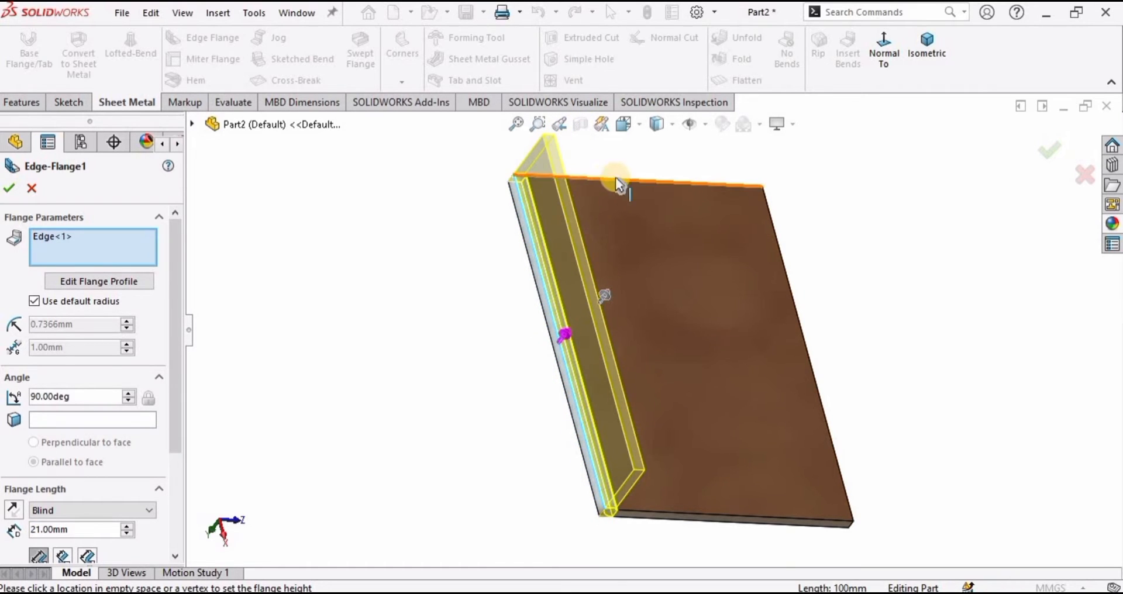
left_click(616, 179)
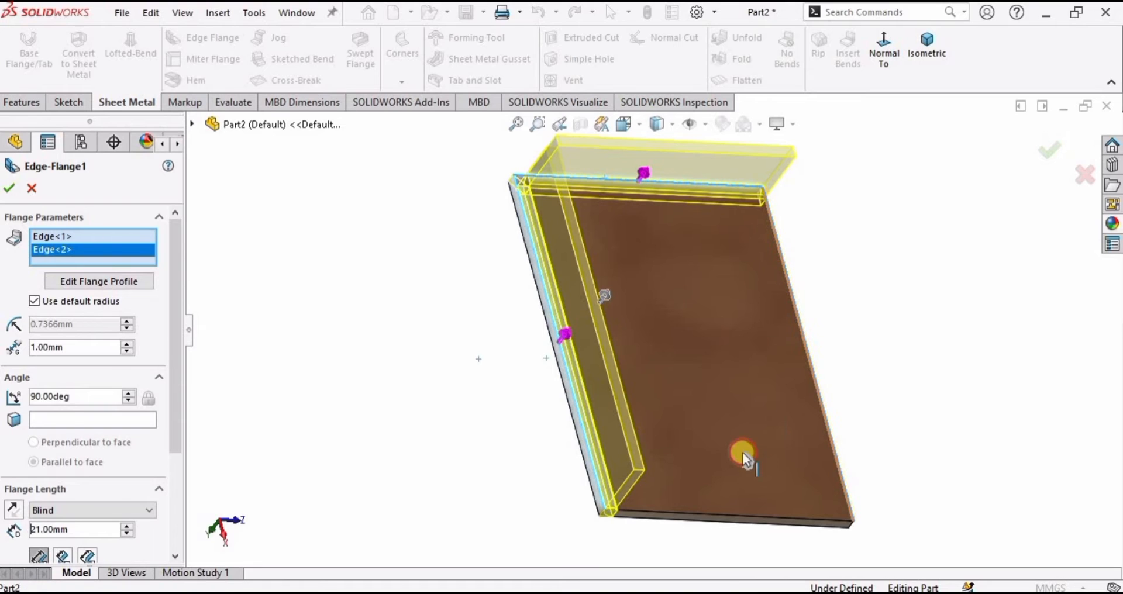
left_click(737, 513)
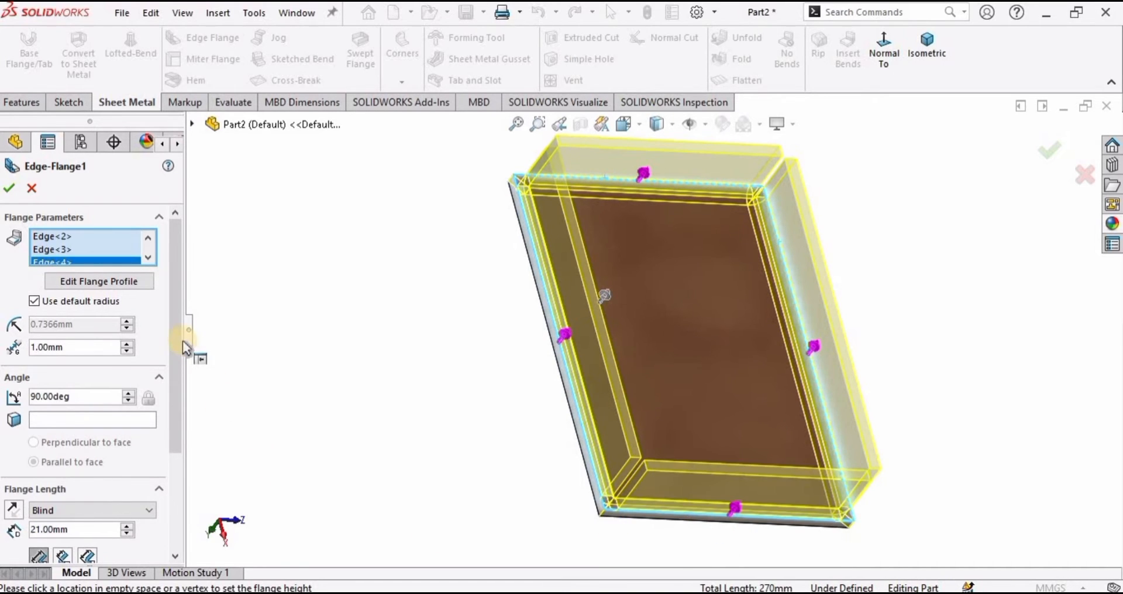
- Set the blind length of the four edge flanges to 20 mm and create them
left_click_drag(176, 369, 175, 428)
left_click_drag(78, 430, 52, 430)
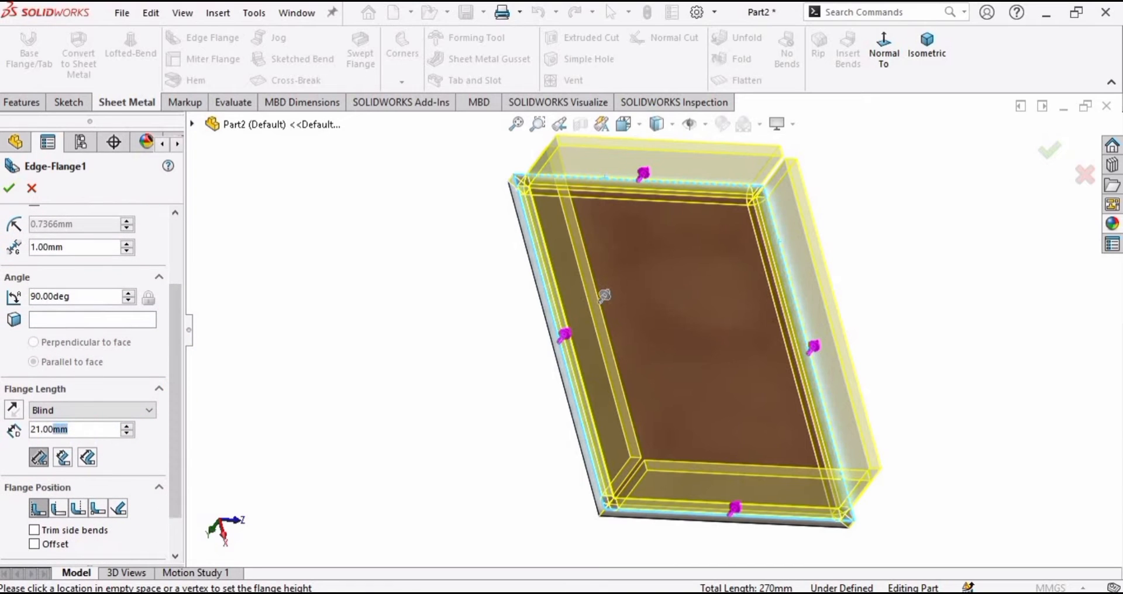
type("20")
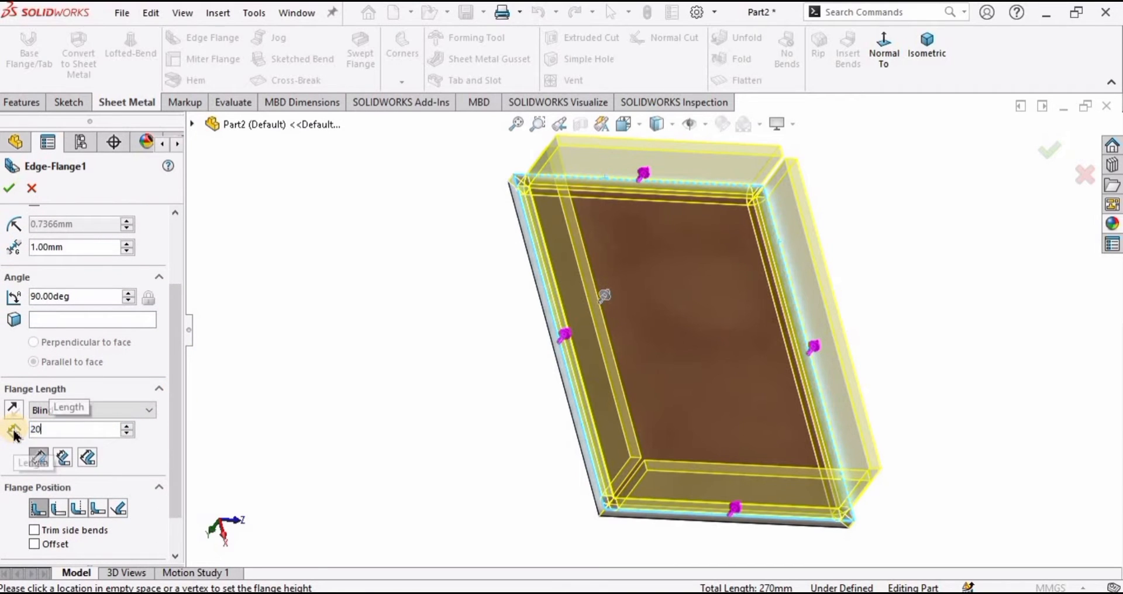
key("Return")
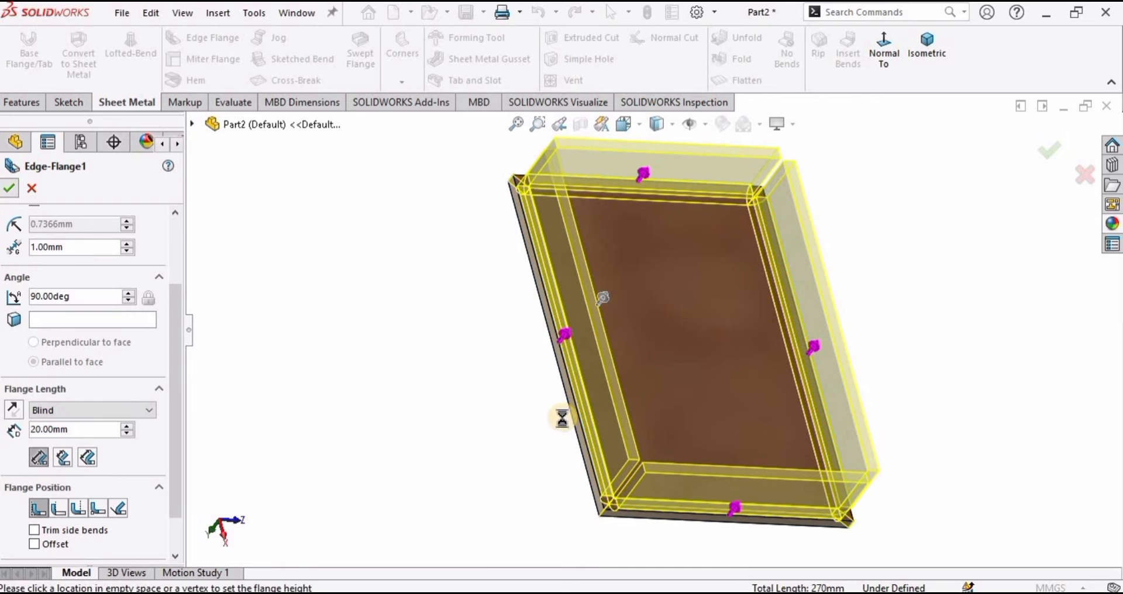
left_click(700, 430)
key("Return")
- Start a second edge flange outward from the rim edges of all four walls, drawn about 17 mm long at 90 degrees
scroll(652, 357, "up", 1)
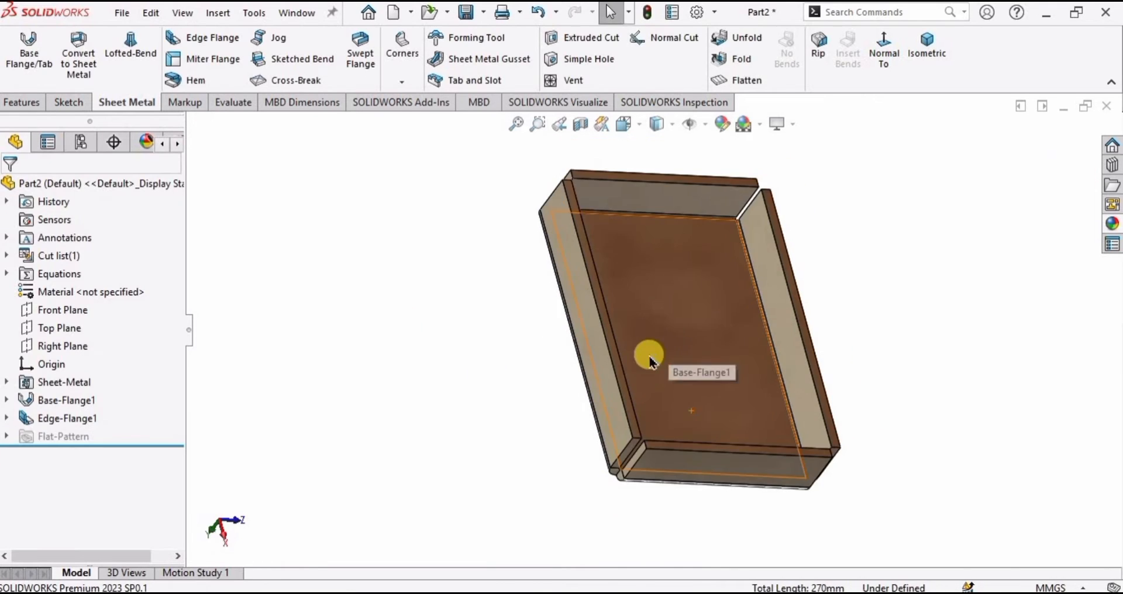
middle_click_drag(648, 357, 640, 318)
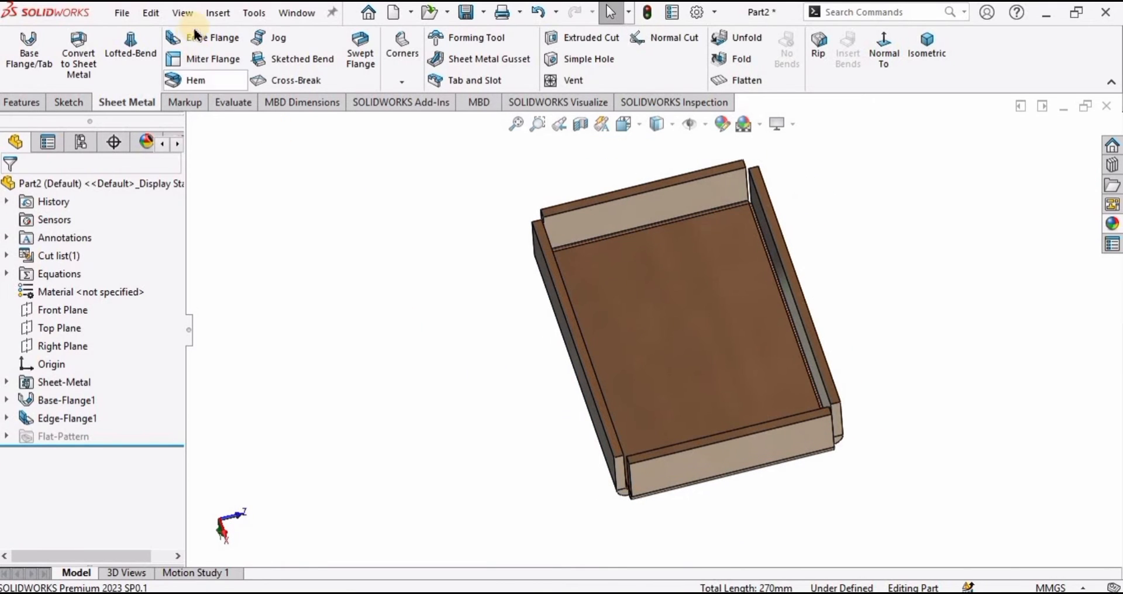
left_click(215, 39)
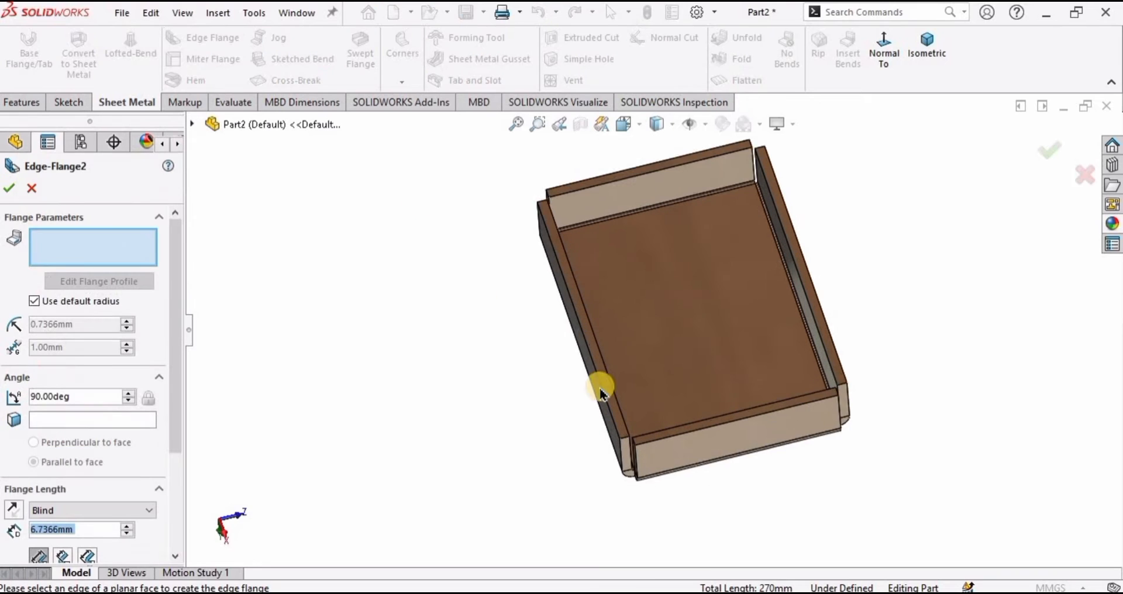
scroll(592, 375, "down", 2)
left_click(594, 369)
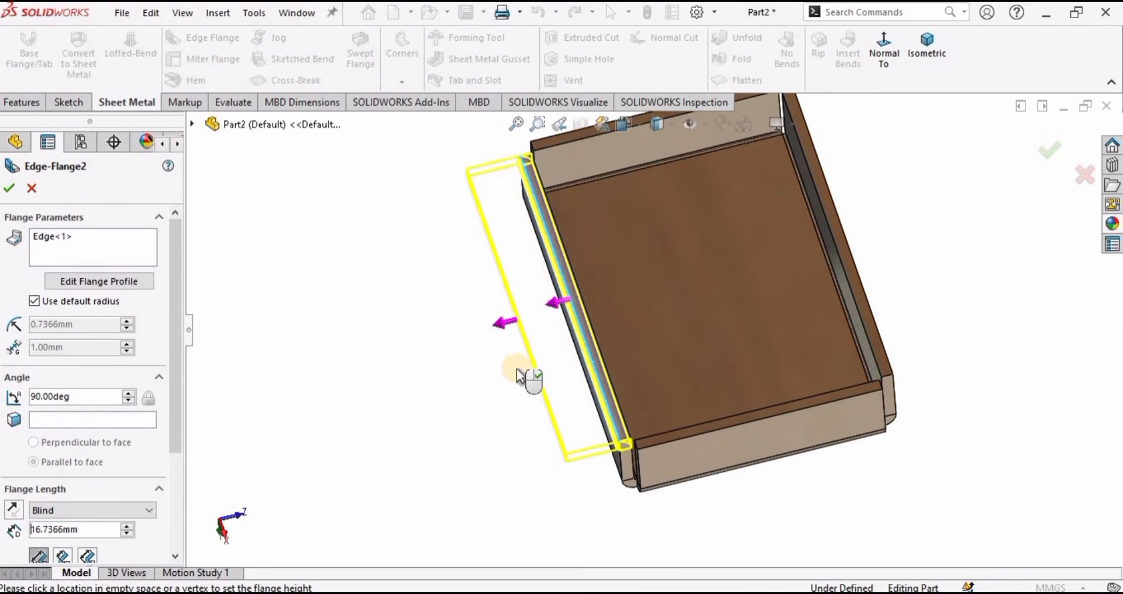
middle_click_drag(527, 376, 665, 206)
scroll(671, 172, "down", 1)
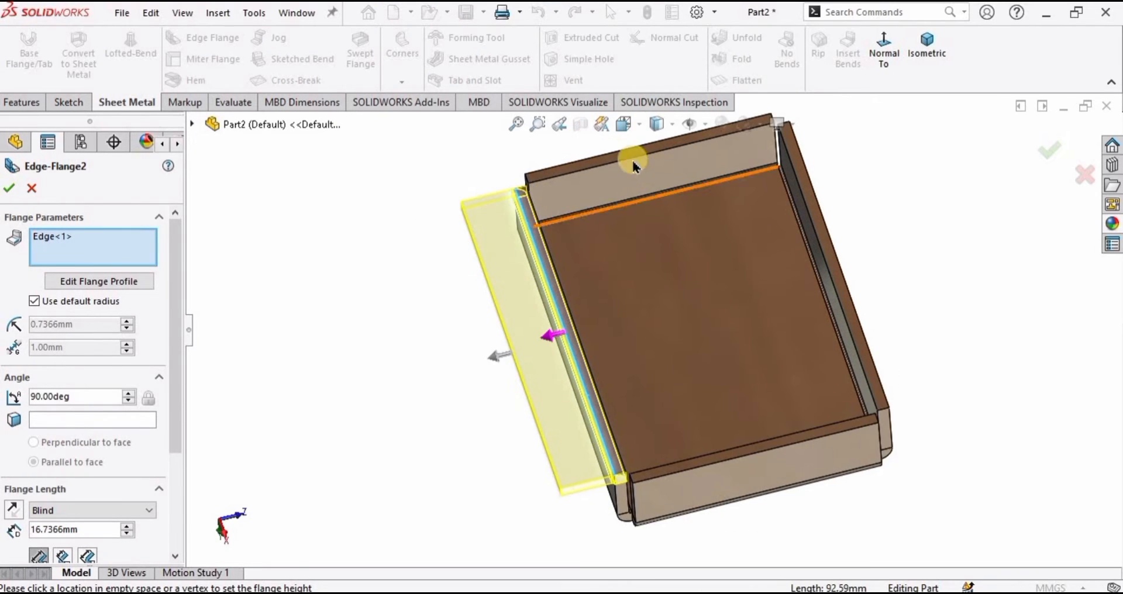
left_click(602, 154)
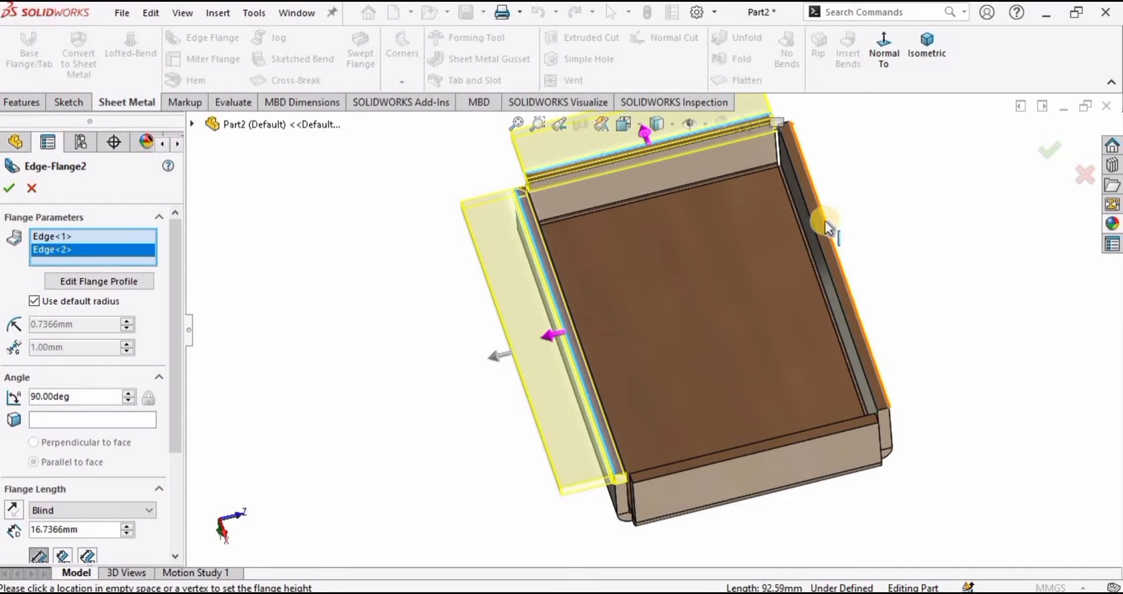
left_click(872, 431)
left_click(819, 437)
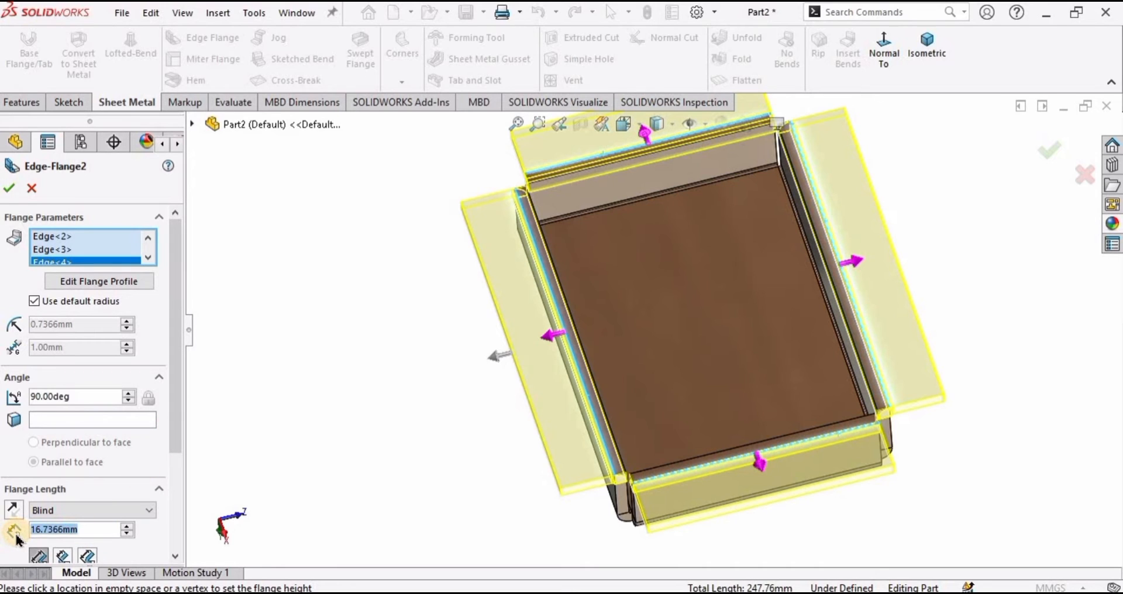
- Set the blind length of the outward rim flanges to 15 mm and create them
type("15")
key("Return")
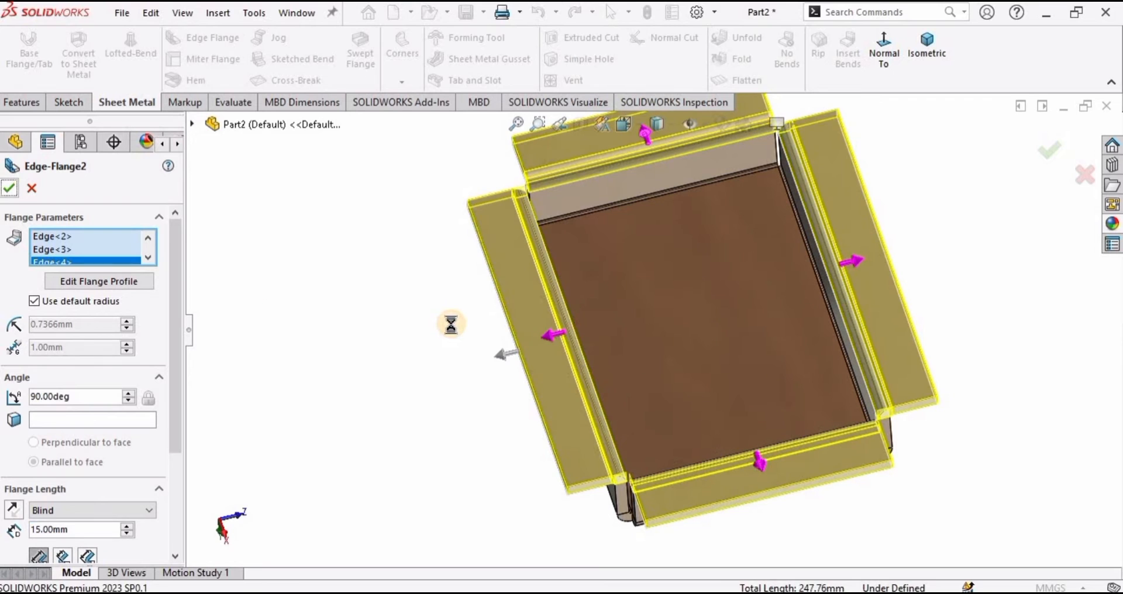
- Start a sketch on the outer face of the tray's base and draw a circle about 36 mm in diameter centred on the origin
middle_click_drag(488, 407, 422, 446)
scroll(680, 314, "down", 3)
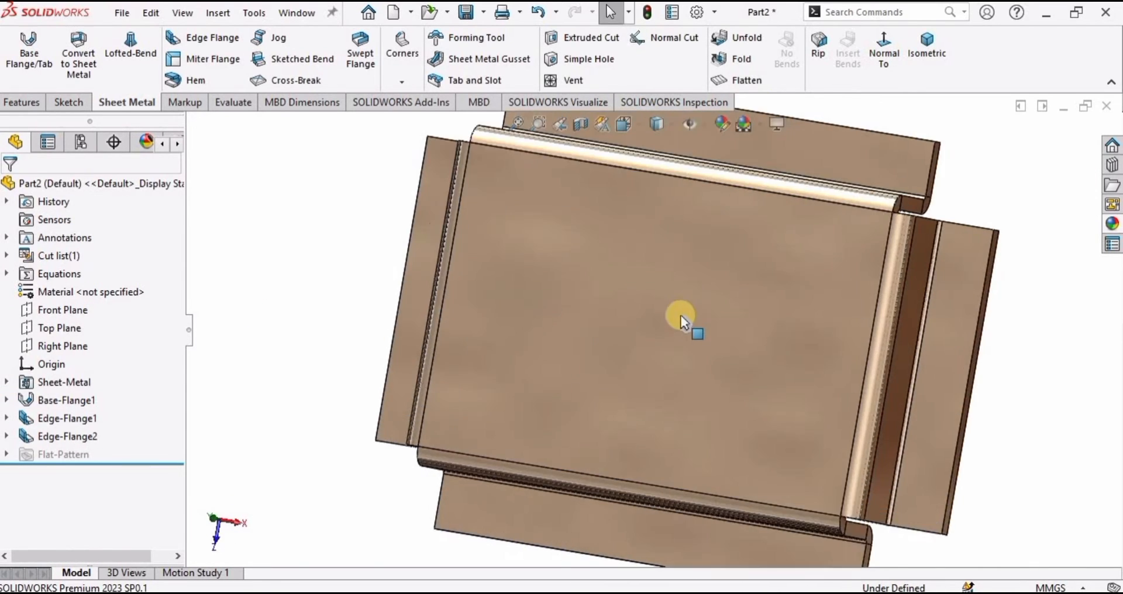
scroll(680, 315, "up", 3)
middle_click_drag(712, 261, 715, 310)
scroll(715, 310, "down", 2)
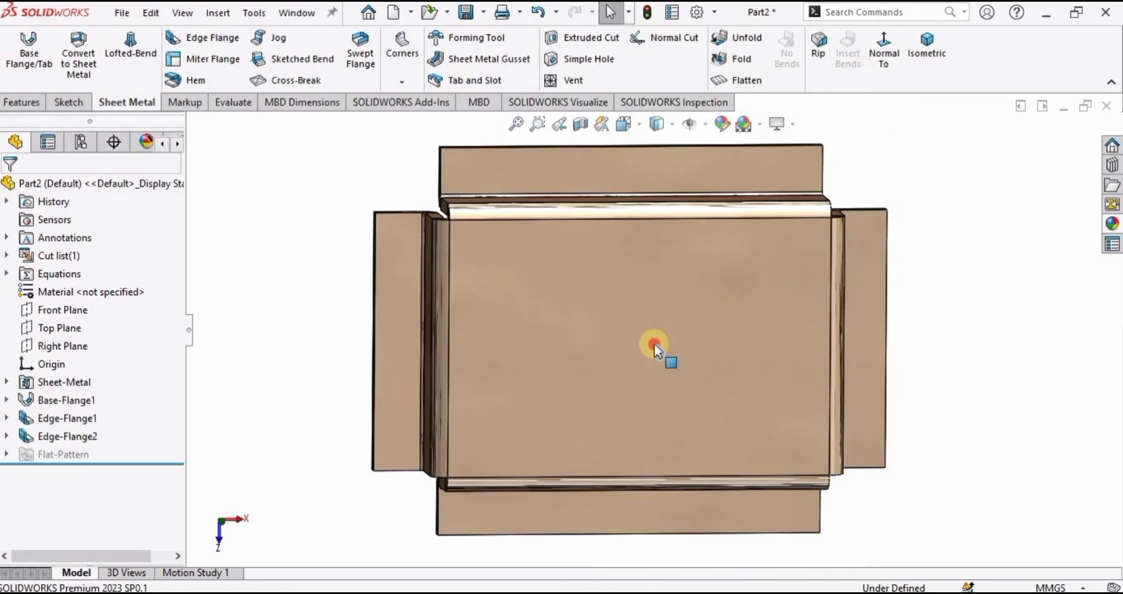
left_click(654, 343)
left_click(728, 297)
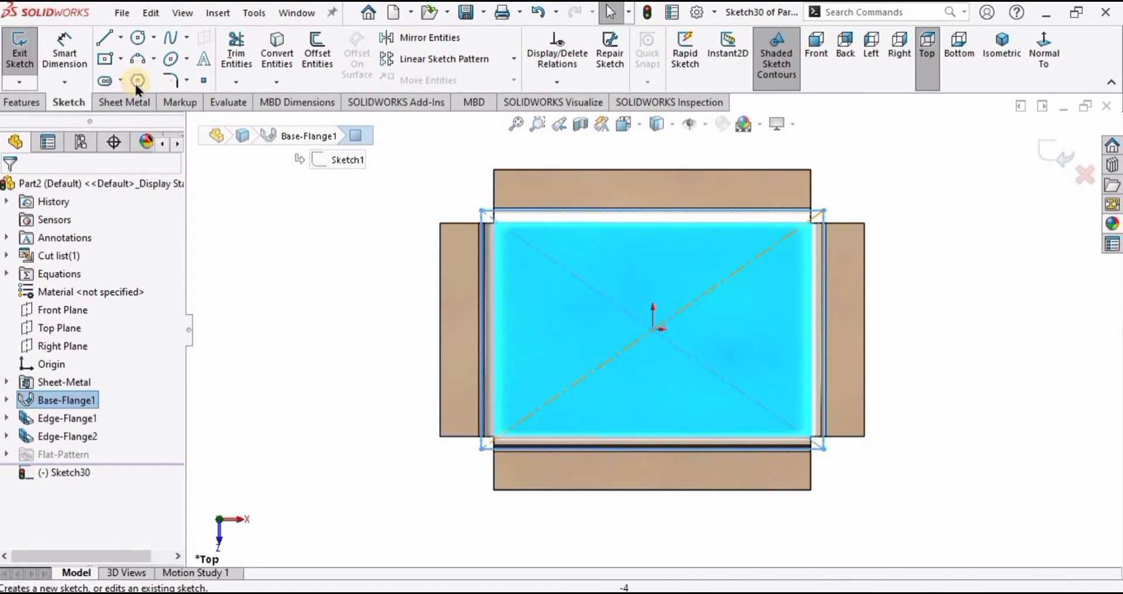
left_click(140, 39)
scroll(655, 330, "down", 2)
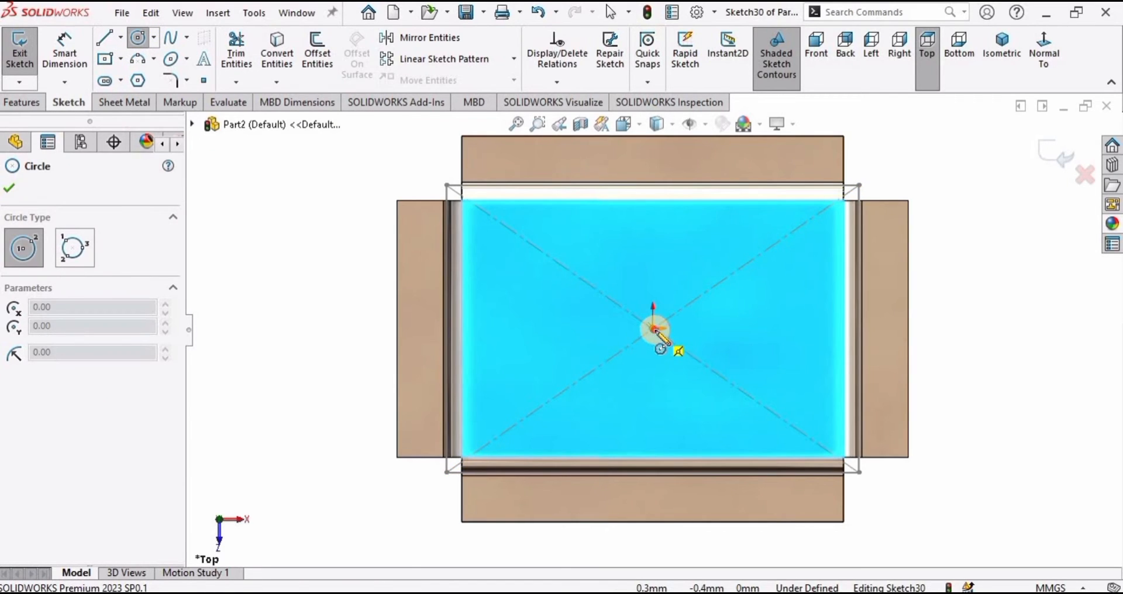
left_click(654, 330)
left_click(653, 255)
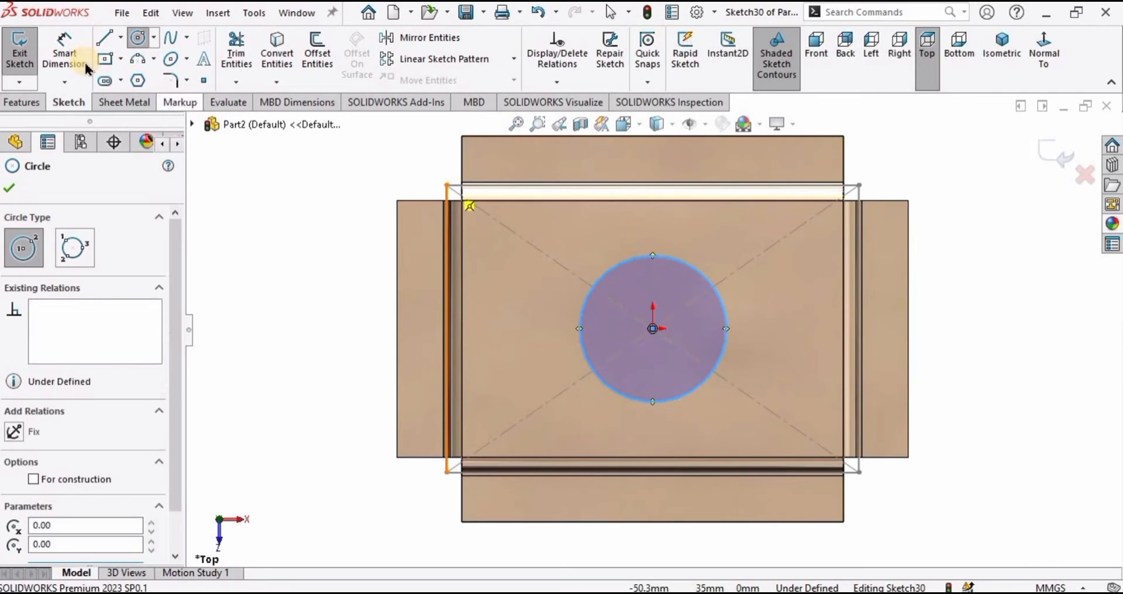
- Dimension the circle's diameter as 40 mm
left_click(85, 66)
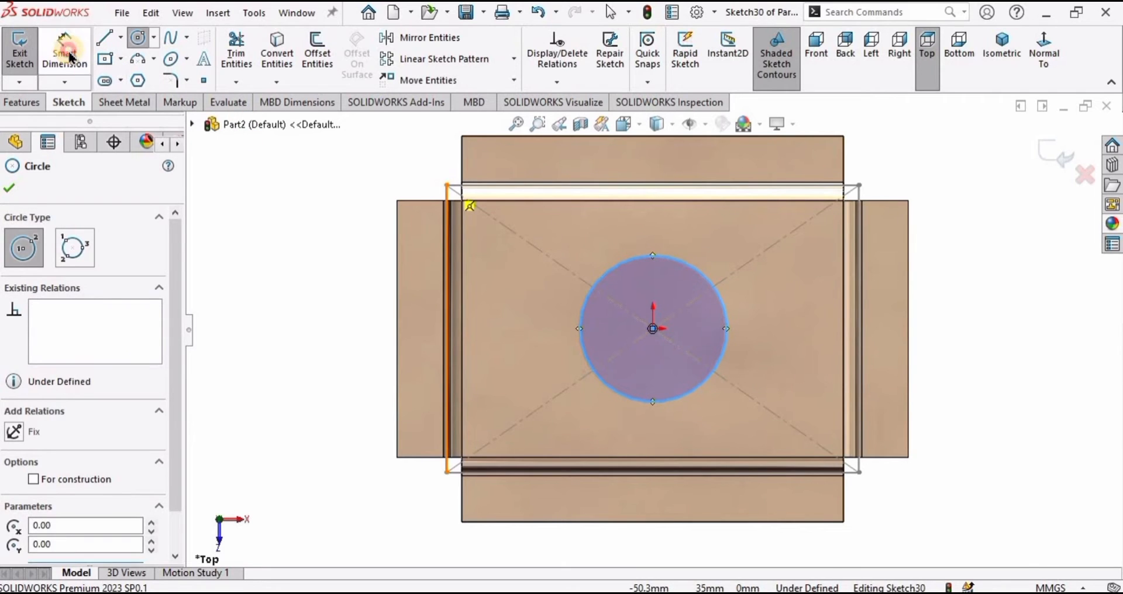
left_click(579, 324)
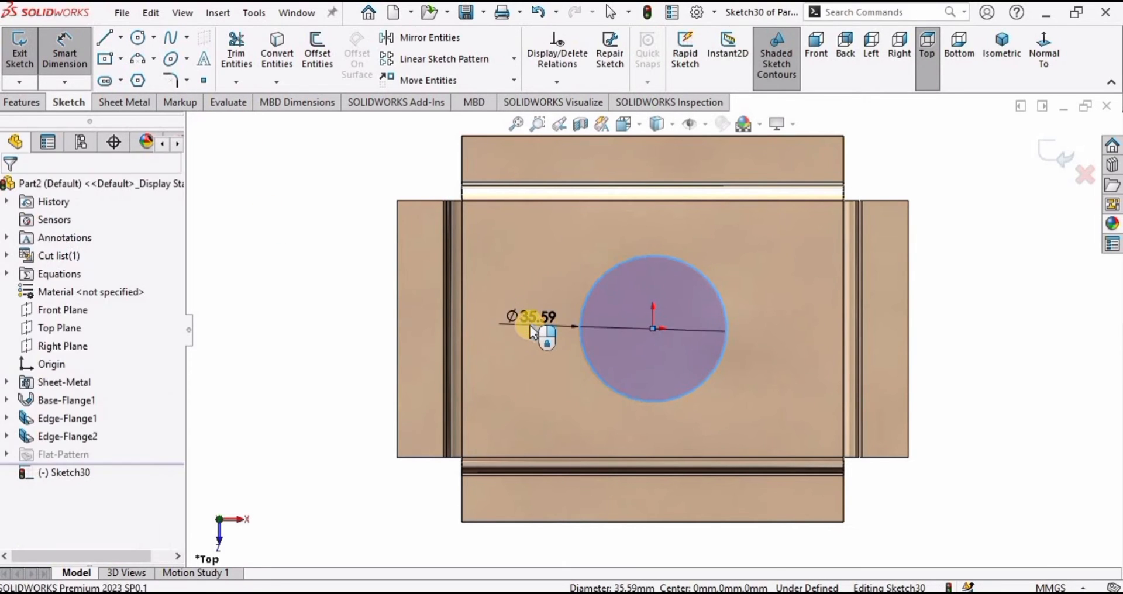
left_click(528, 325)
type("40")
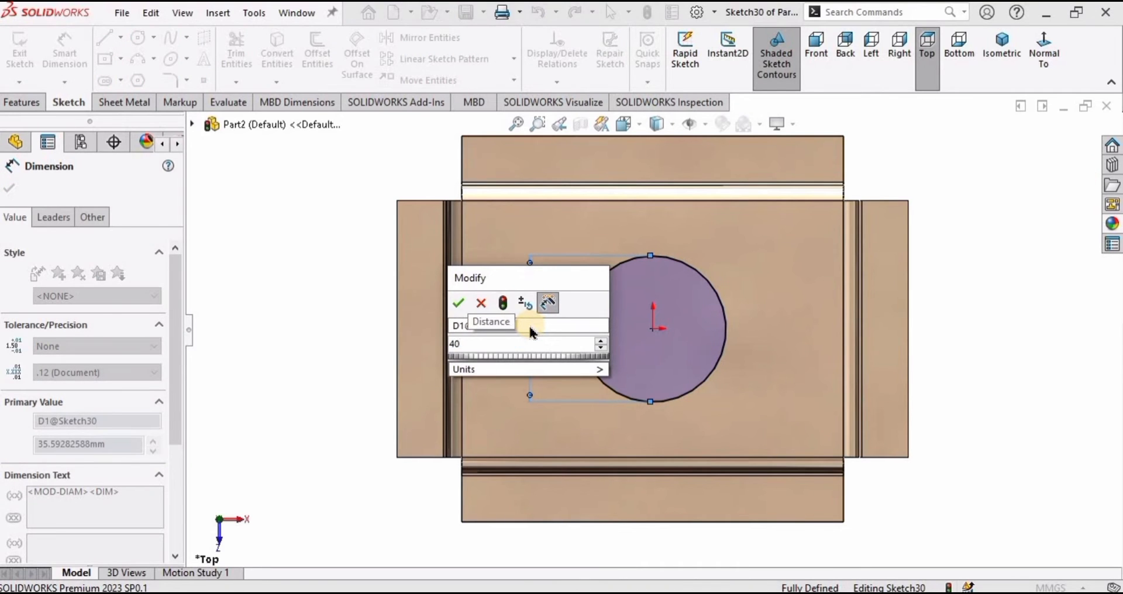
key("Return")
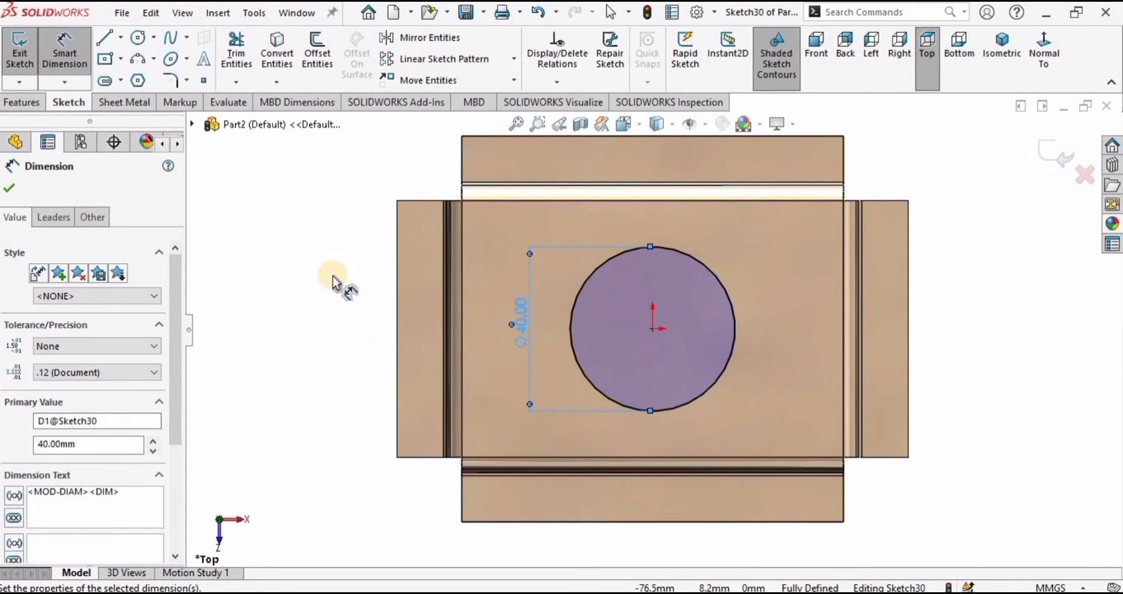
key("Escape")
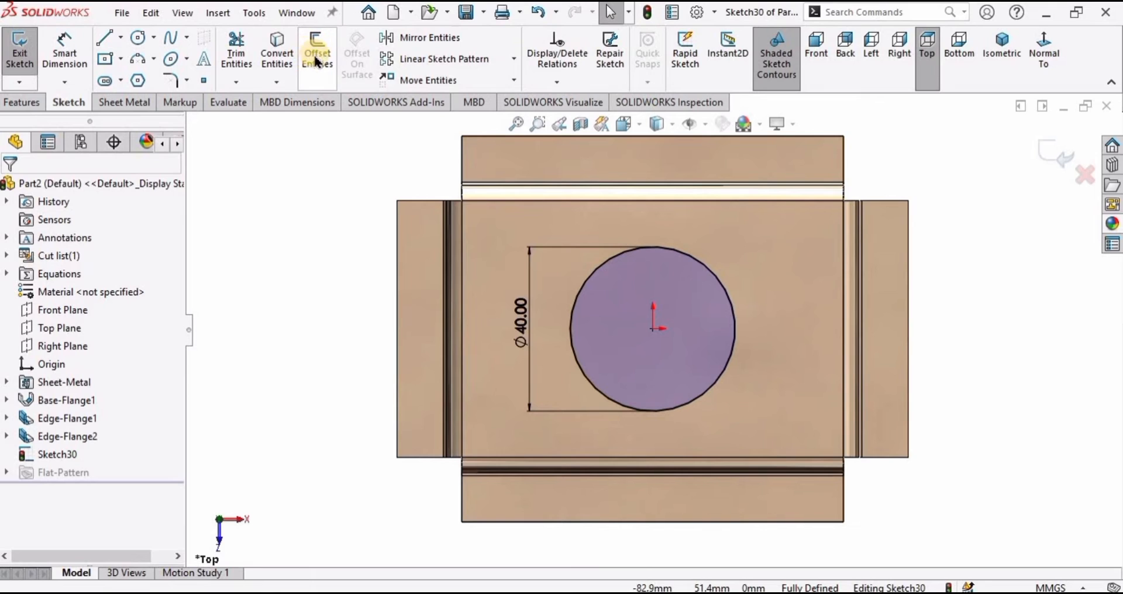
- Offset the 40 mm circle inward by 3 mm, using the reversed direction
left_click(324, 57)
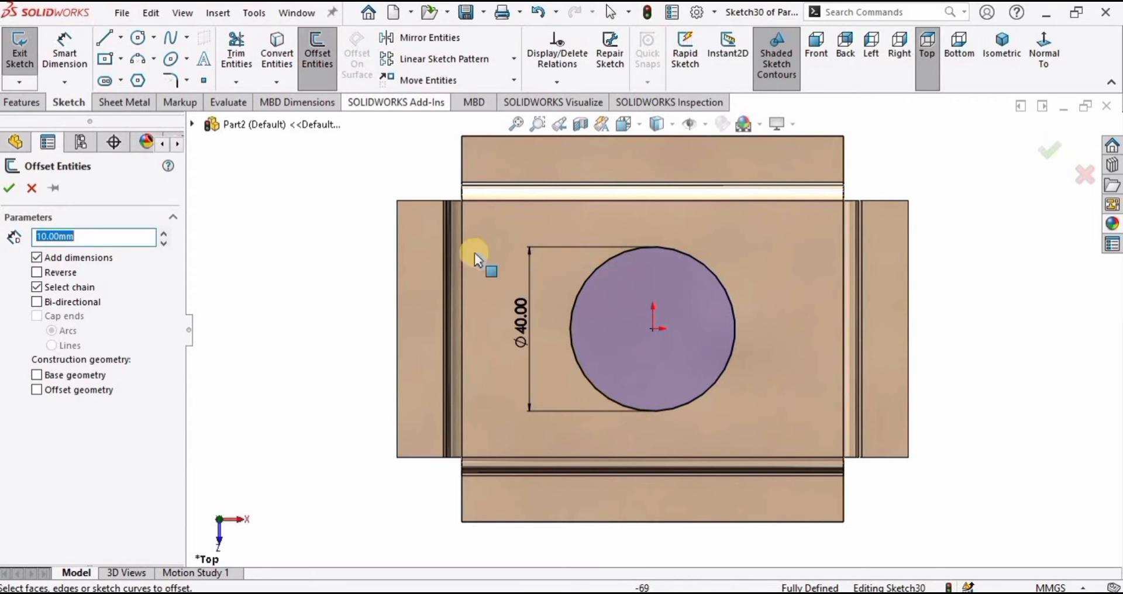
left_click(587, 279)
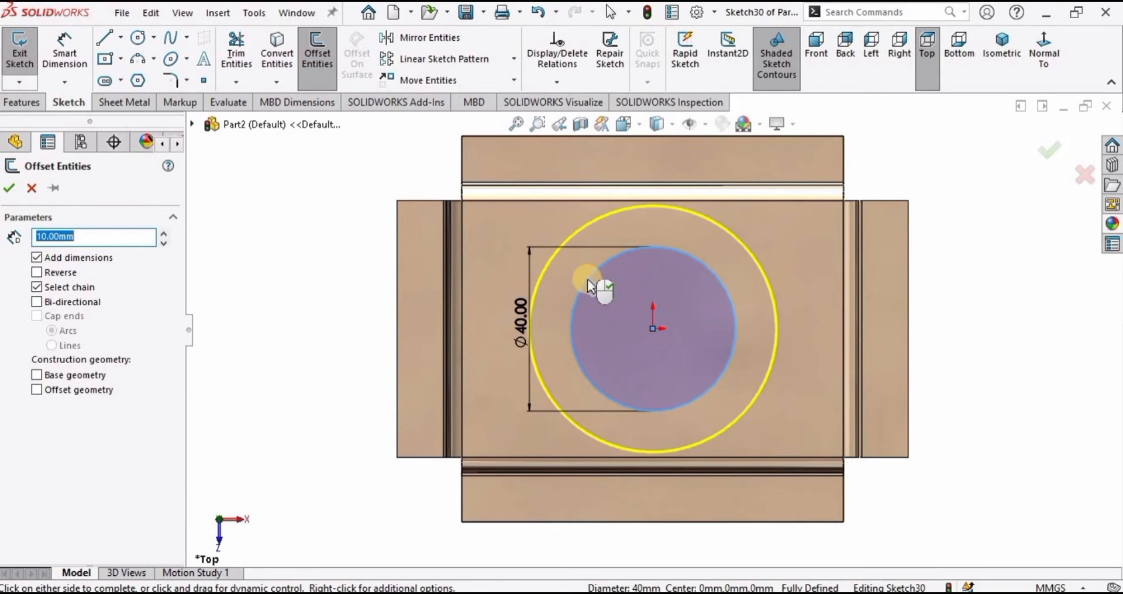
left_click(37, 272)
left_click(95, 237)
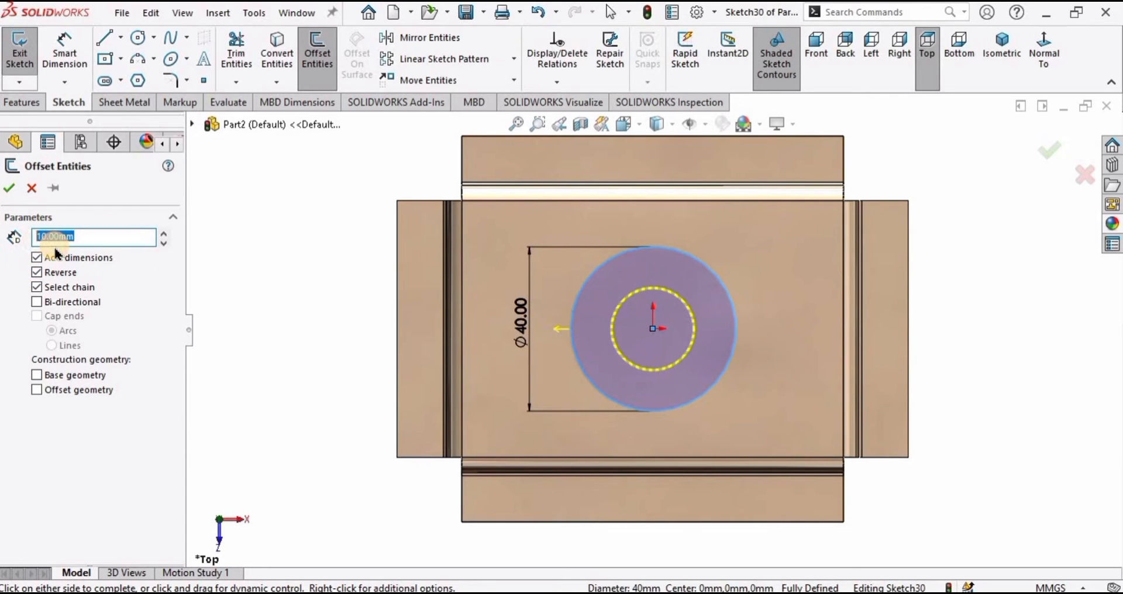
type("3")
key("Return")
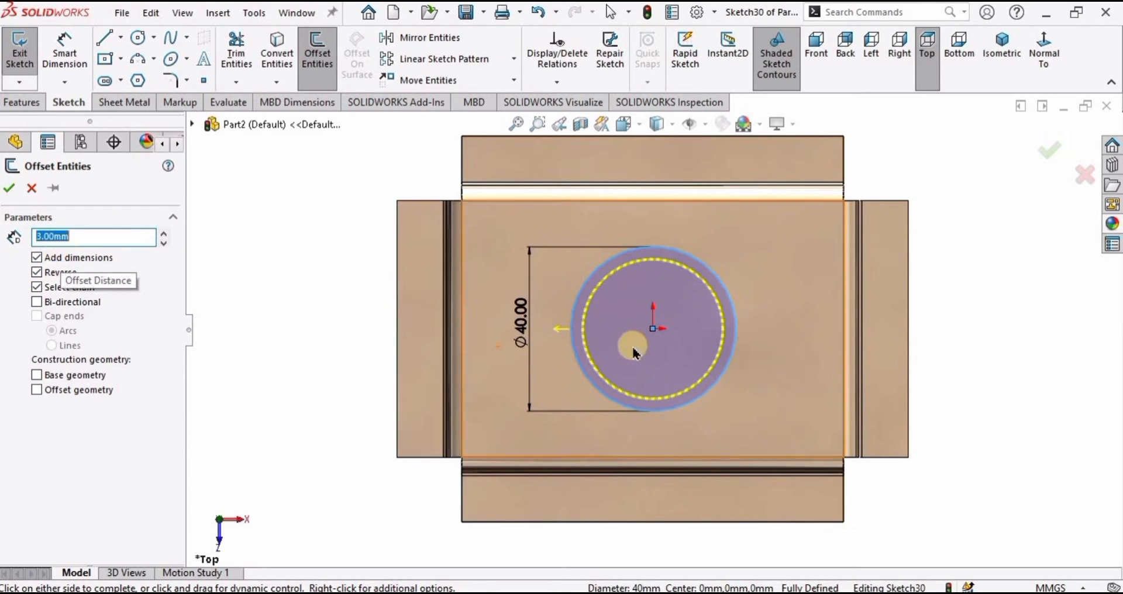
scroll(620, 305, "down", 3)
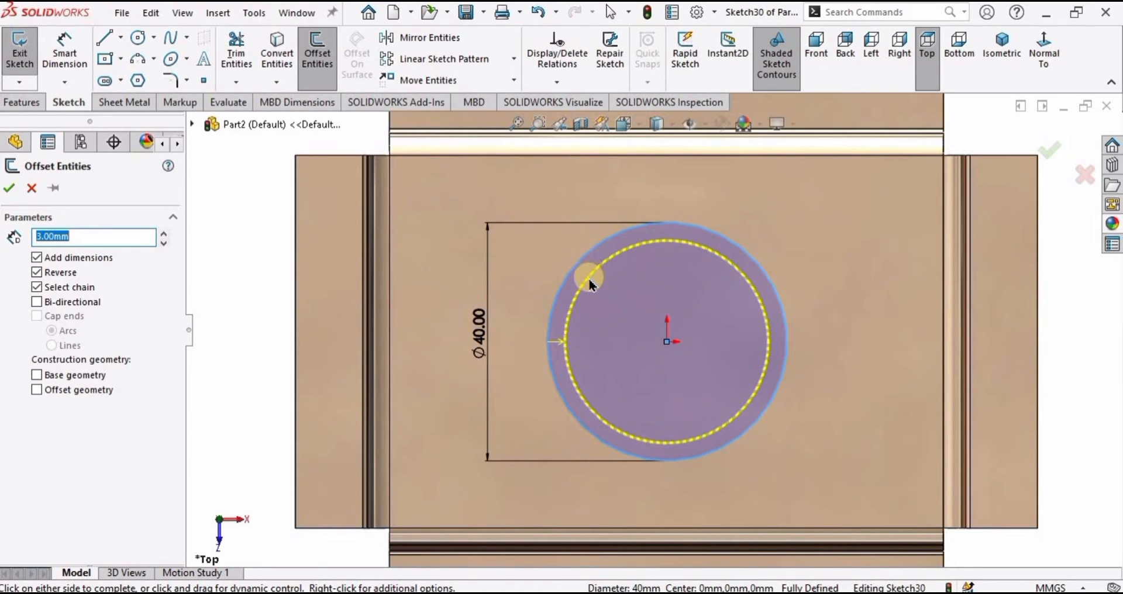
left_click(8, 188)
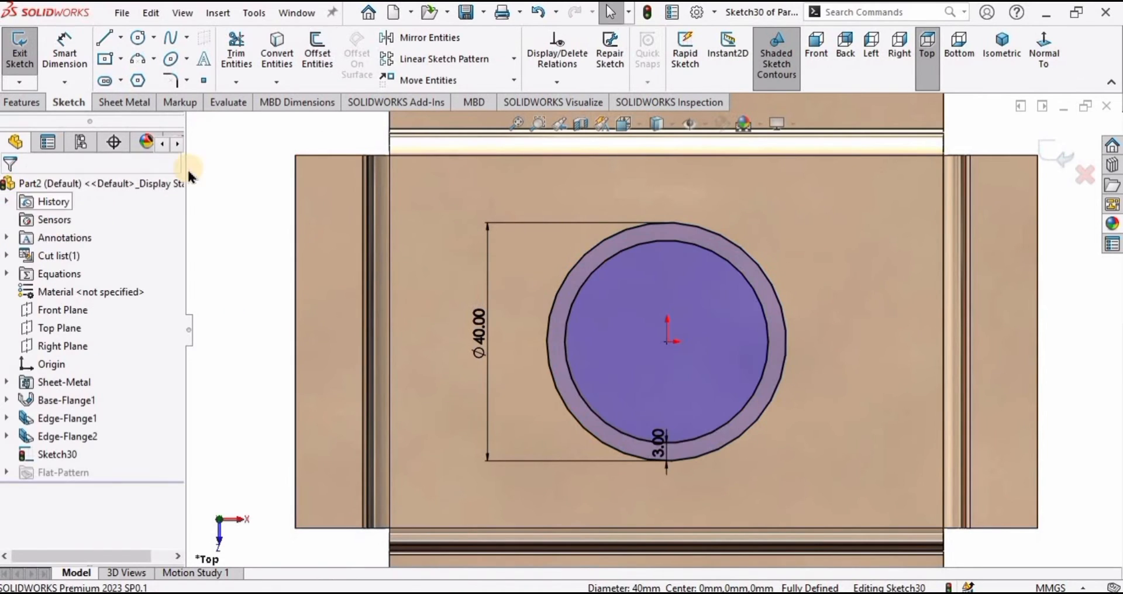
- Offset the inner circle inward by another 3 mm to add a third concentric circle
left_click(316, 61)
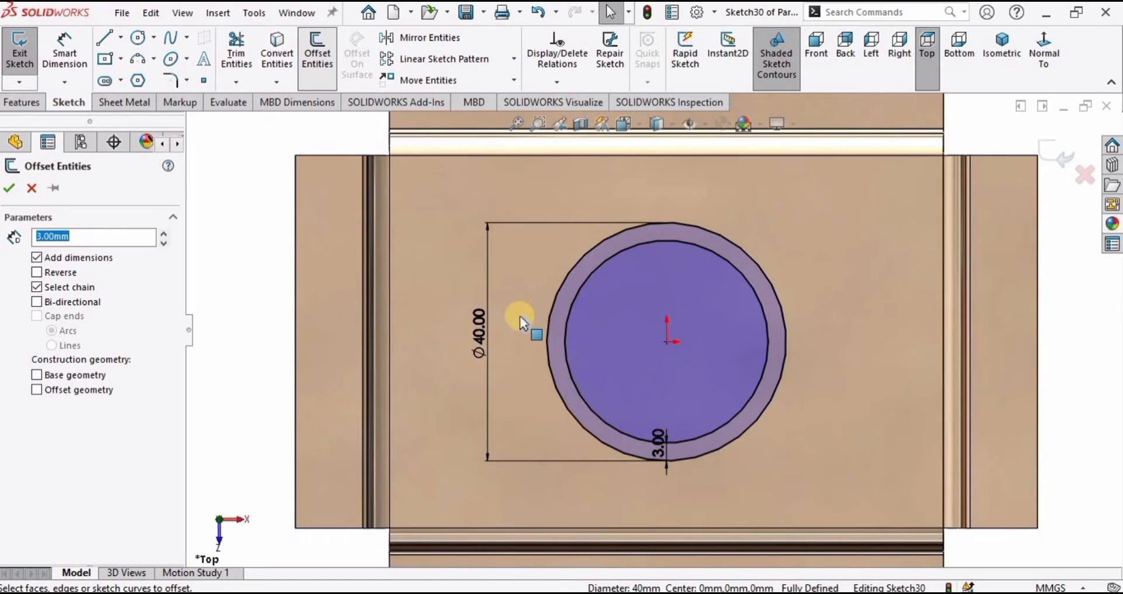
left_click(580, 291)
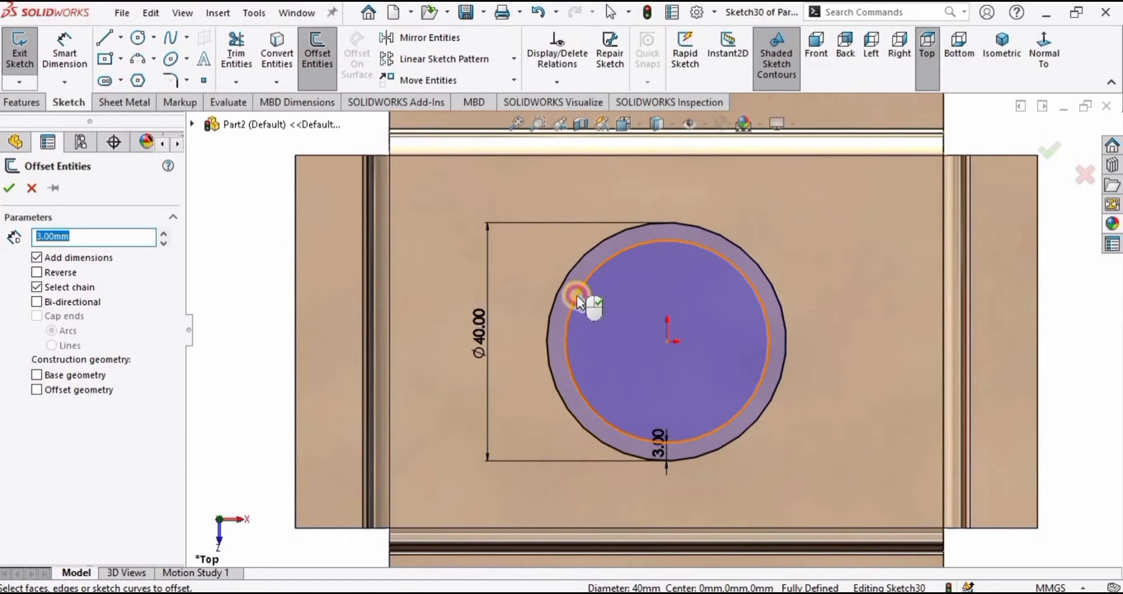
left_click(38, 272)
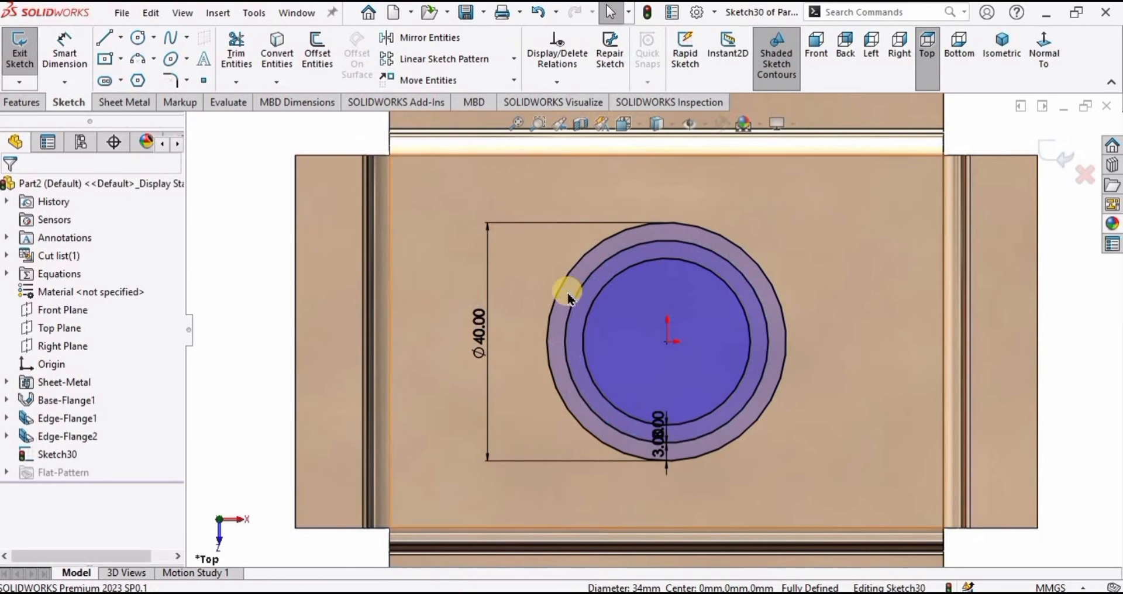
- Offset the innermost circle inward by 3 mm to add a fourth concentric circle
left_click(594, 308)
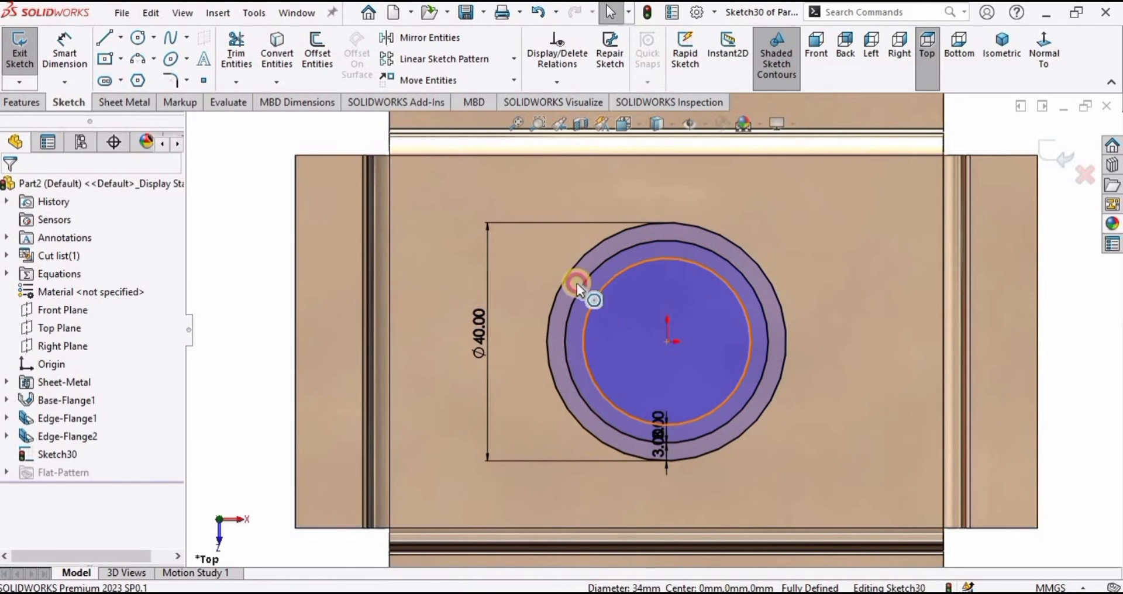
left_click(317, 53)
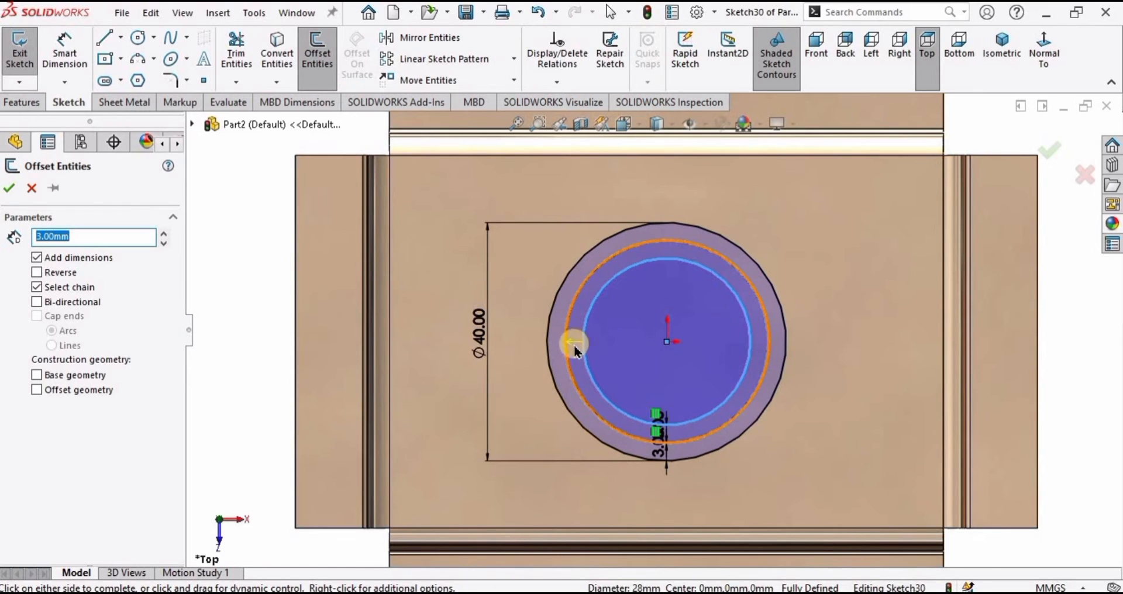
left_click(36, 272)
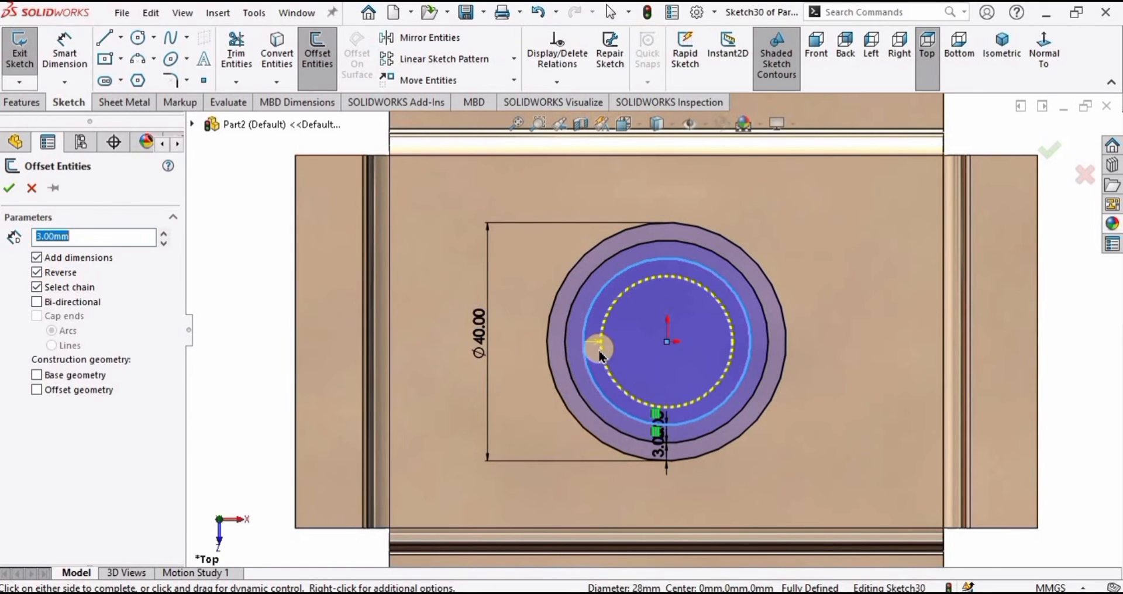
left_click(10, 192)
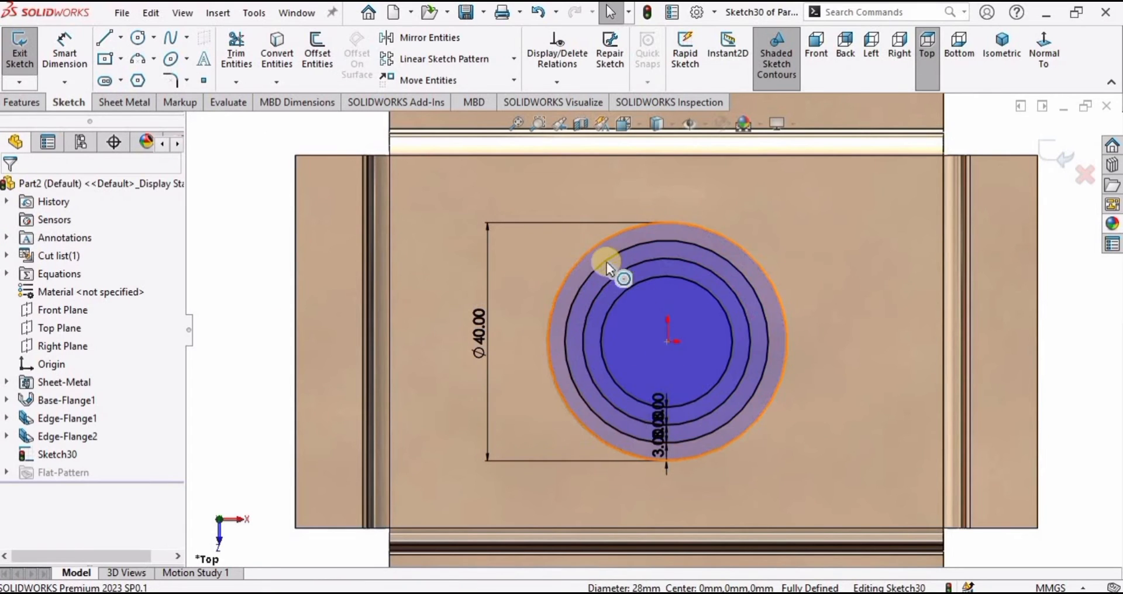
- Offset the smallest circle inward by 3 mm to add a fifth concentric circle
left_click(317, 53)
left_click(604, 340)
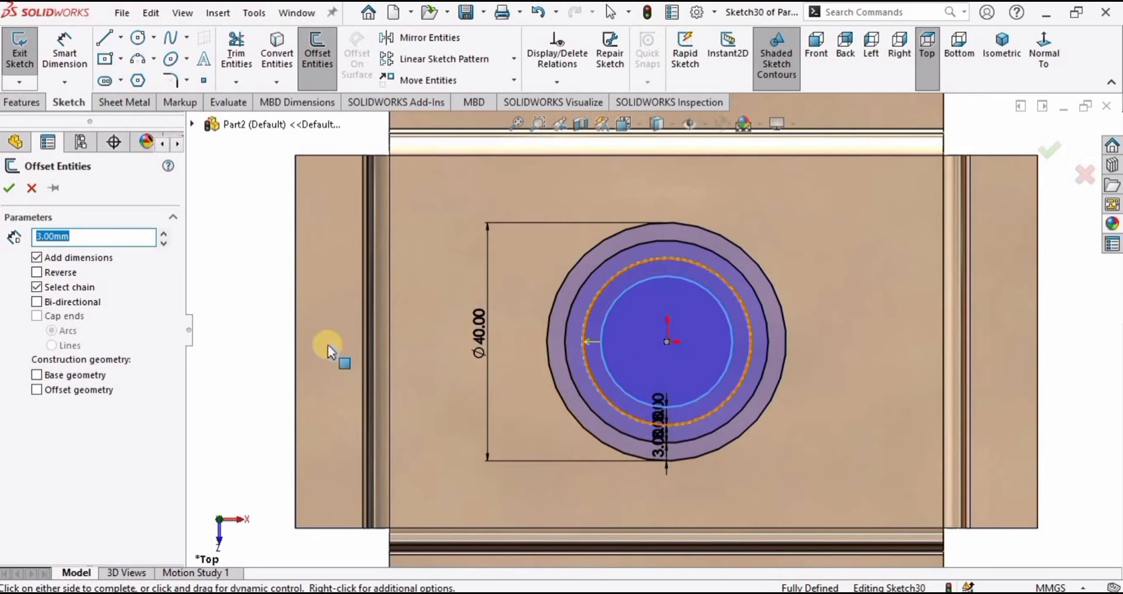
left_click(38, 272)
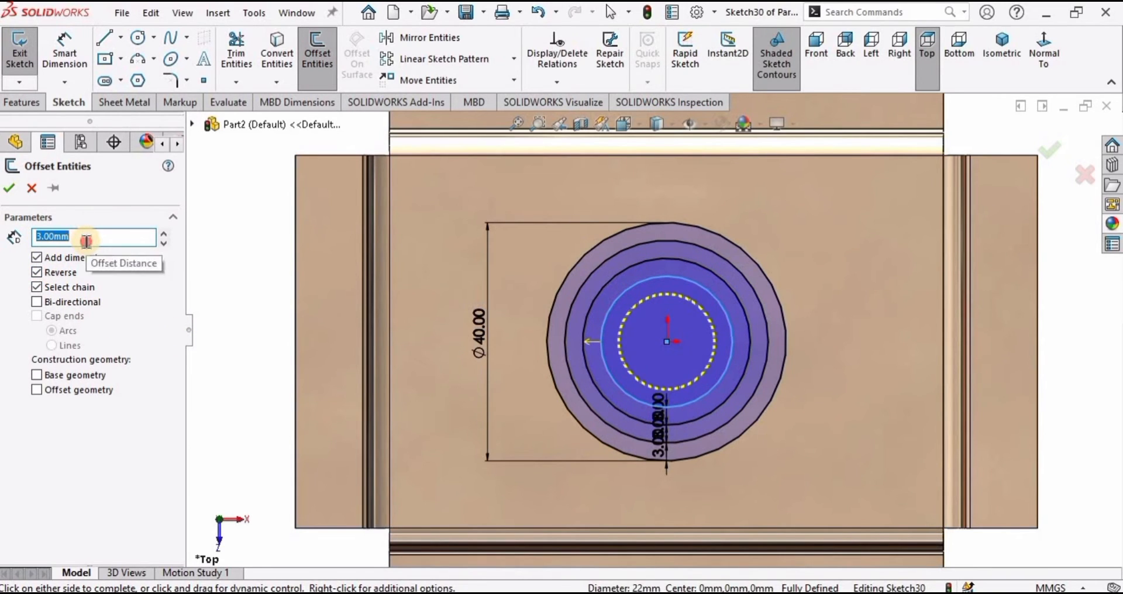
left_click(86, 241)
key("Return")
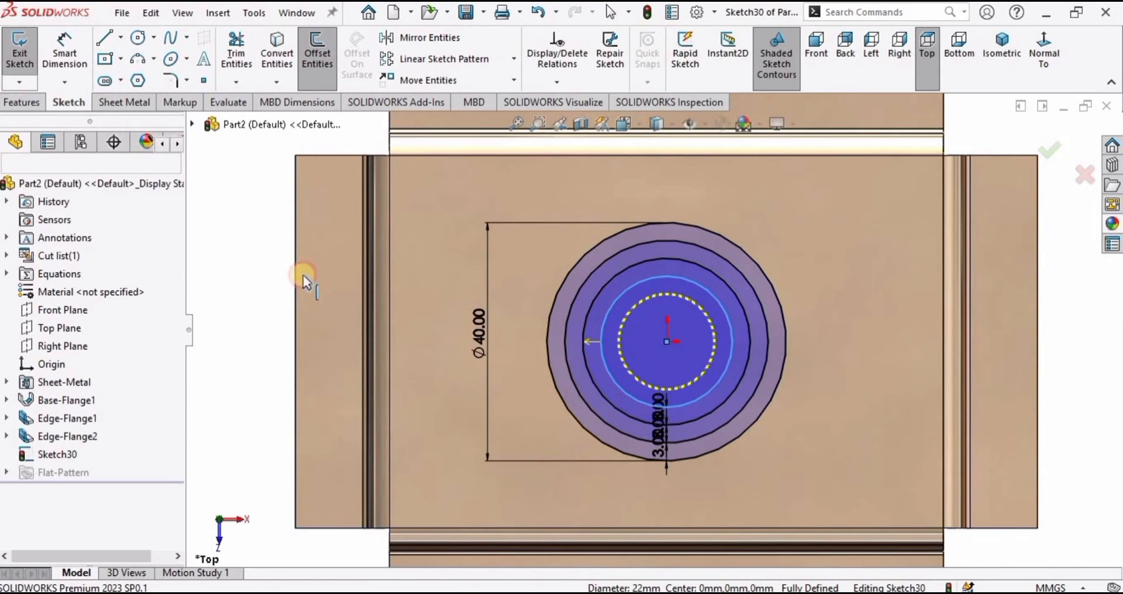
- Sketch a vertical midpoint line centred on the origin and ending on the outermost circle
left_click(120, 40)
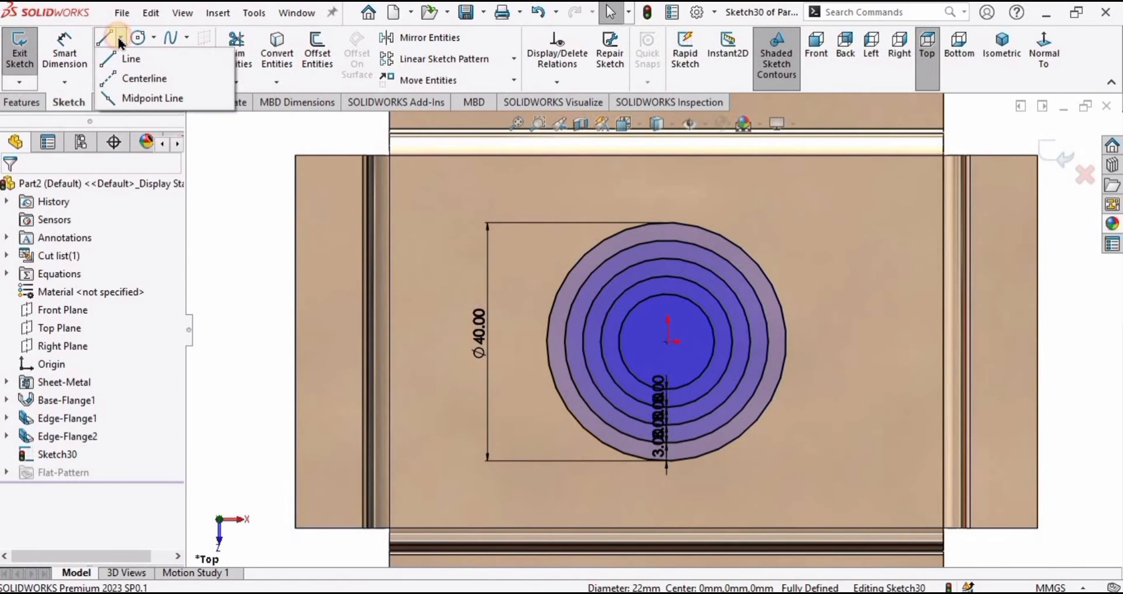
left_click(138, 101)
left_click(667, 341)
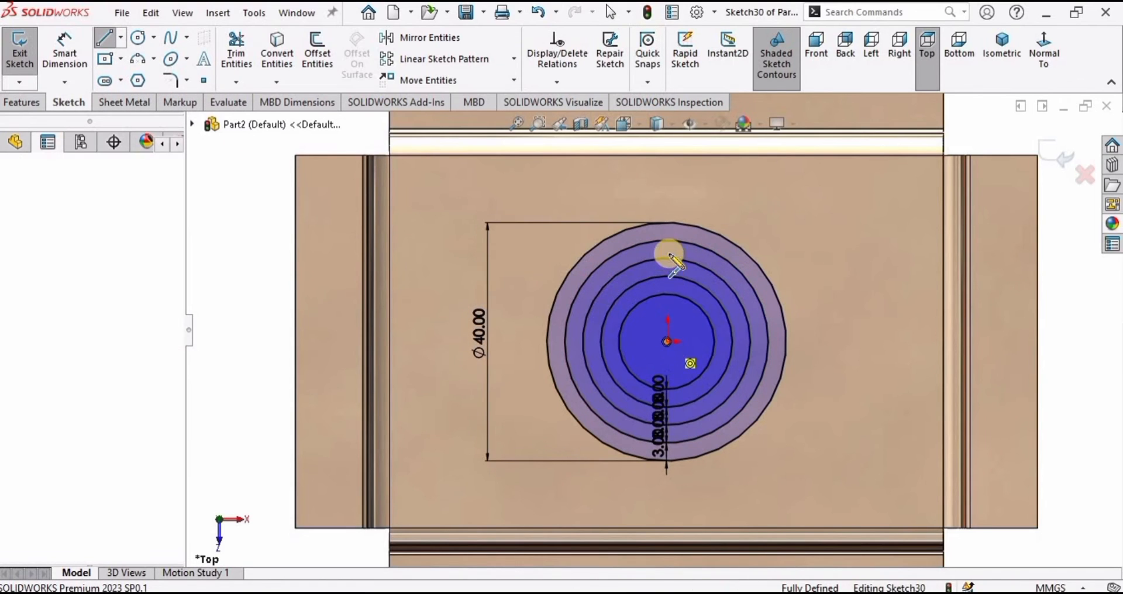
left_click(667, 225)
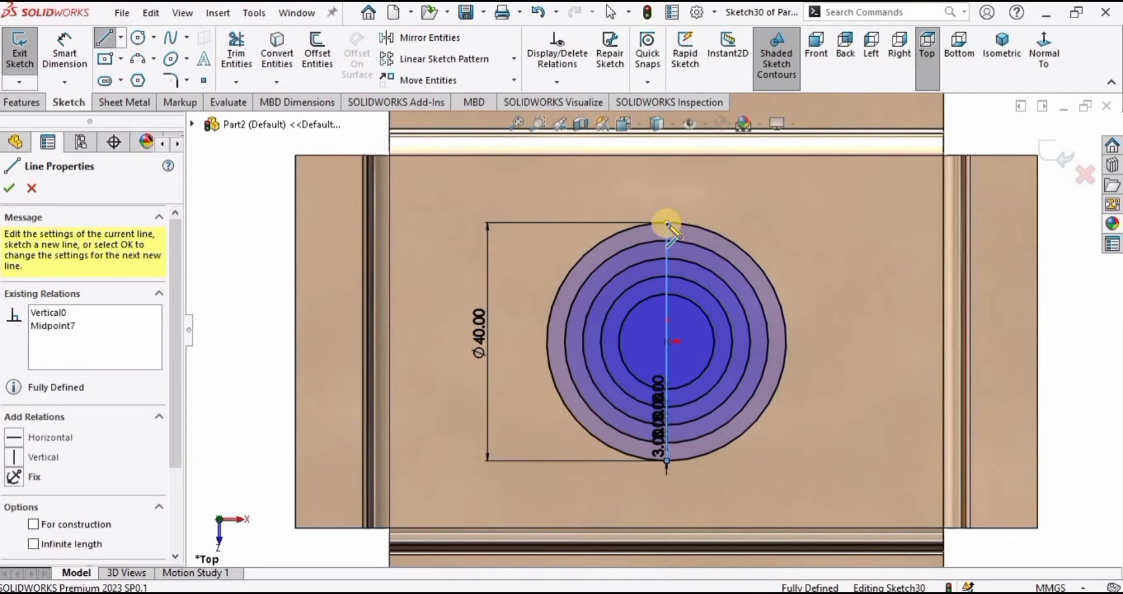
key("Escape")
key("Escape")
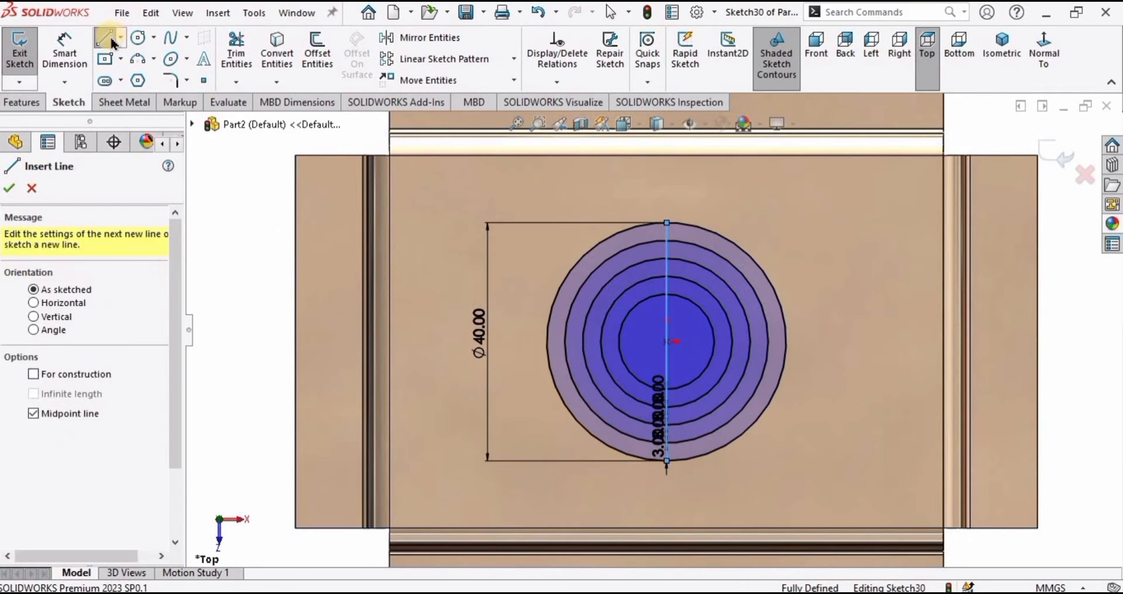
- Sketch a horizontal midpoint line centred on the origin and ending on the outermost circle
left_click(121, 38)
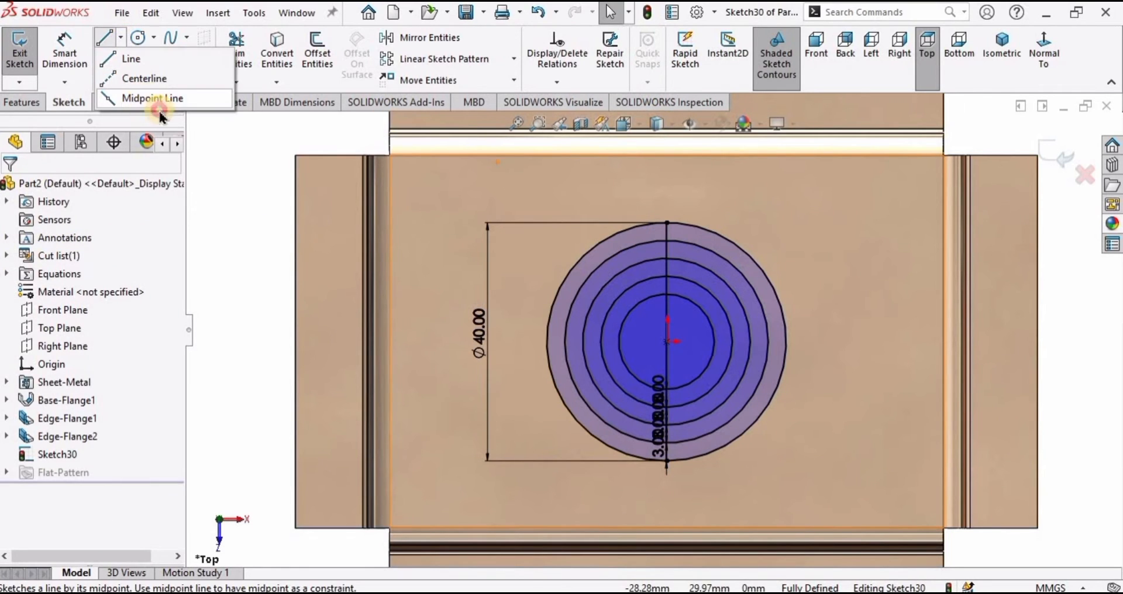
left_click(155, 99)
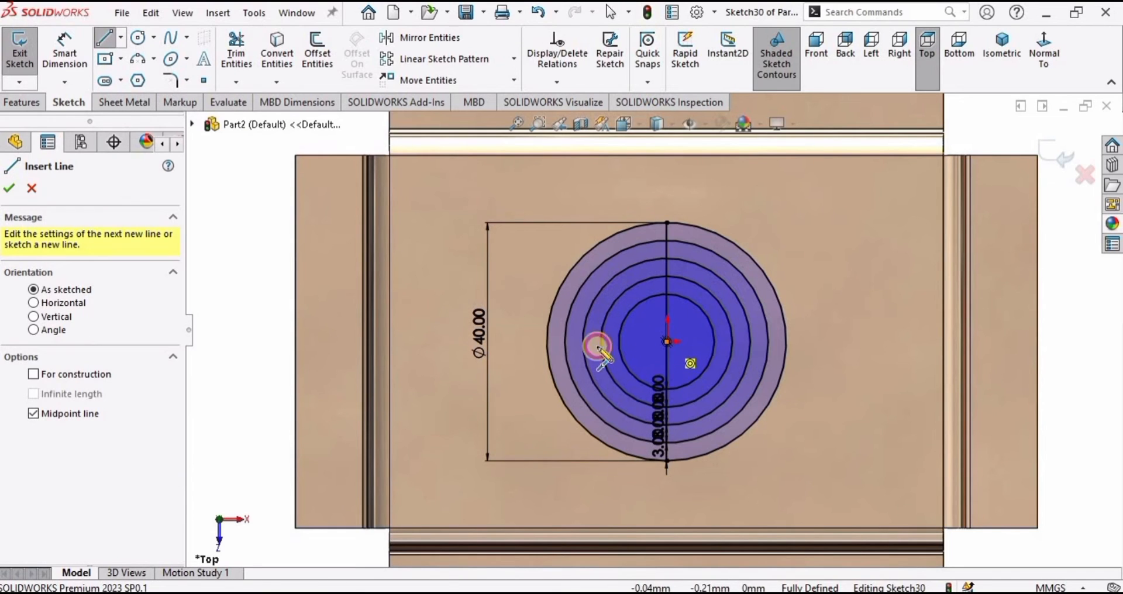
left_click(667, 343)
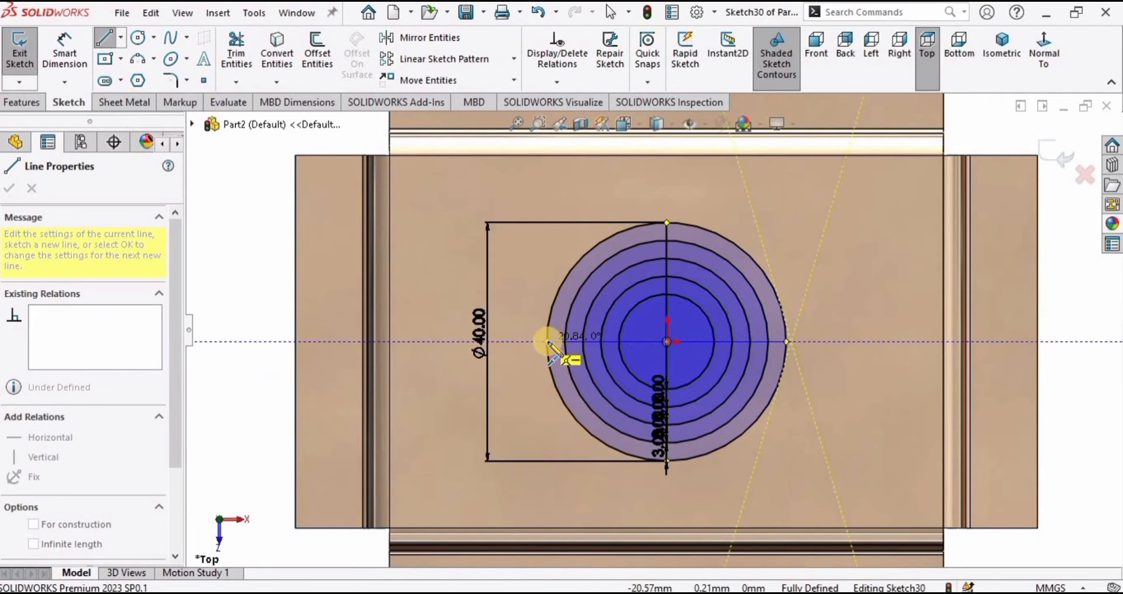
left_click(547, 341)
key("Escape")
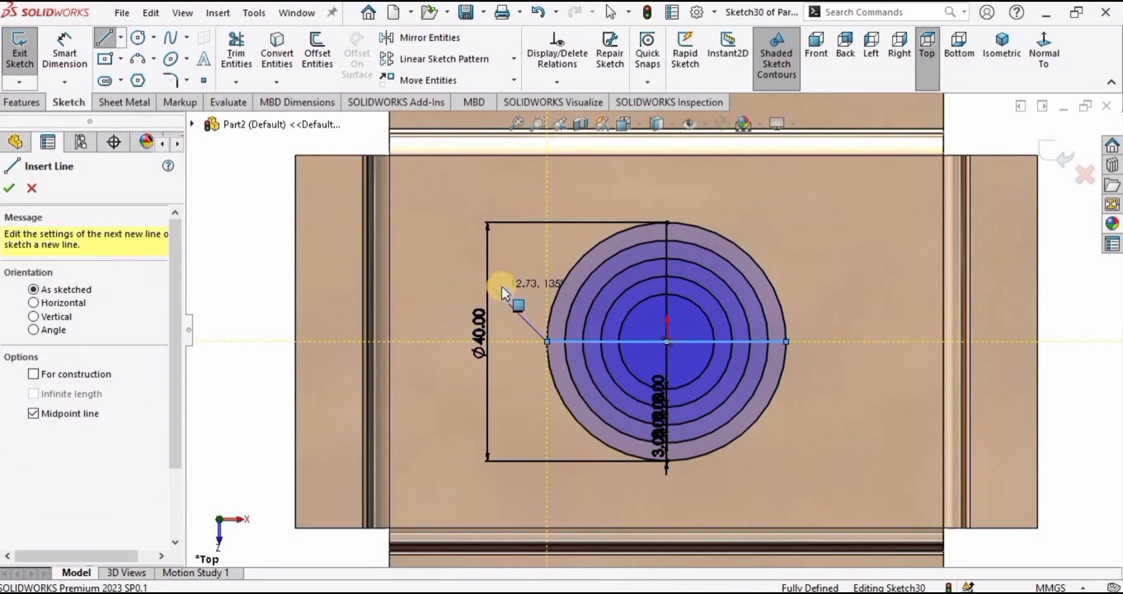
- Sketch two crossing diagonal midpoint lines centred on the origin and ending on the outermost circle, each about 55° from the horizontal
key("Return")
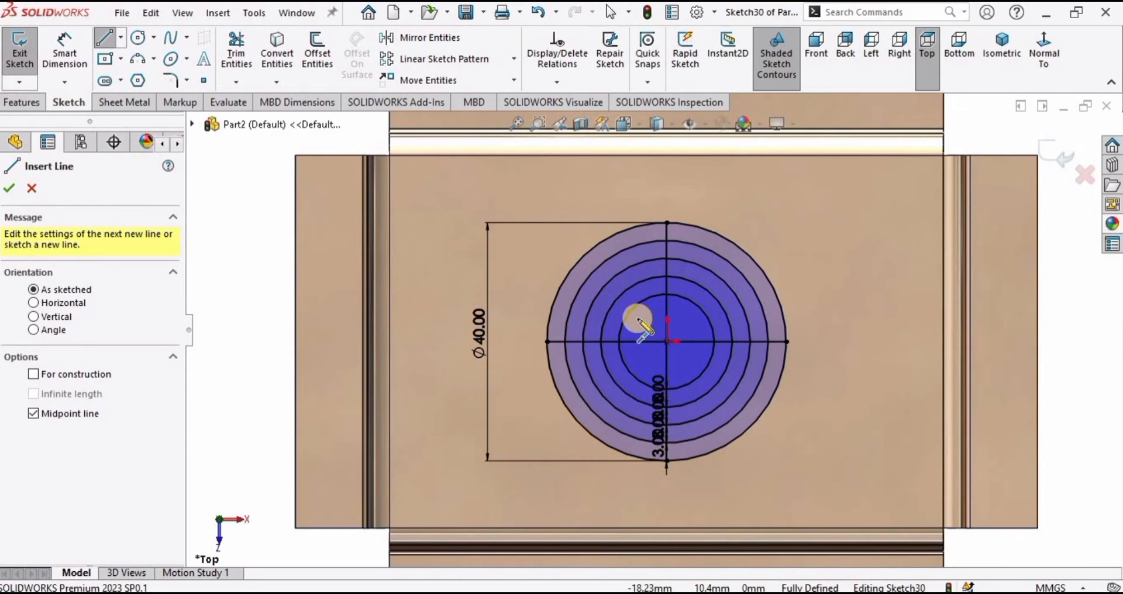
left_click(667, 342)
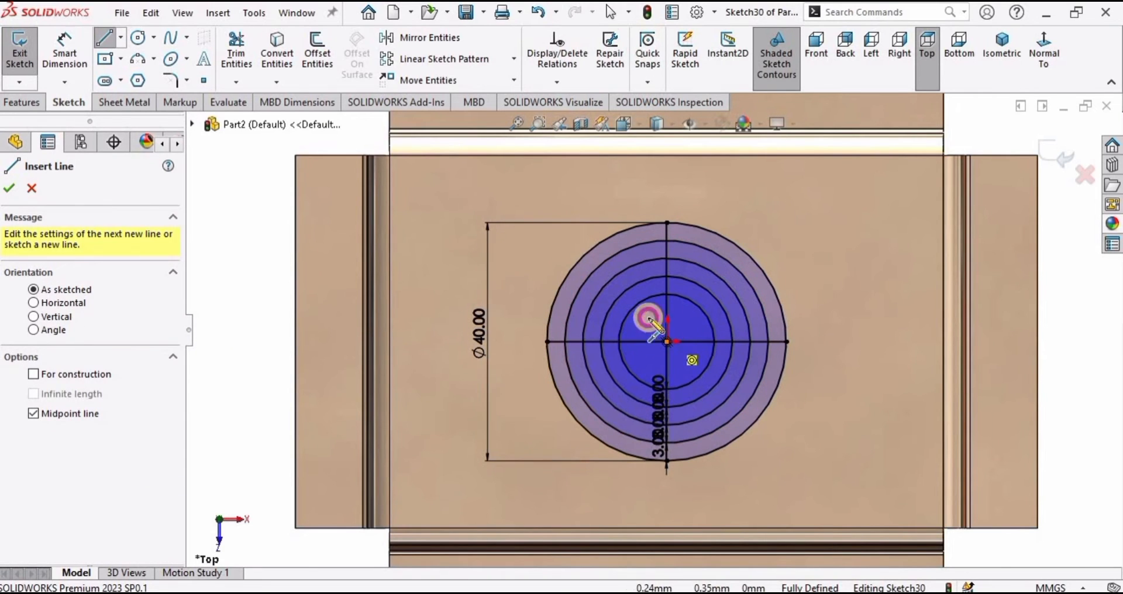
left_click(599, 244)
key("Escape")
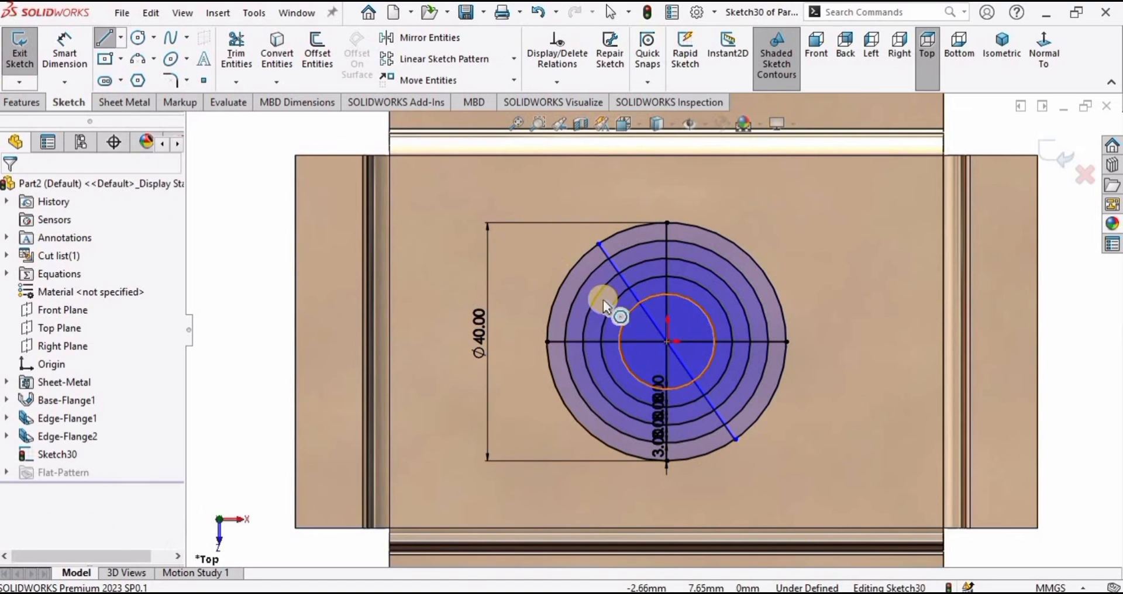
key("l")
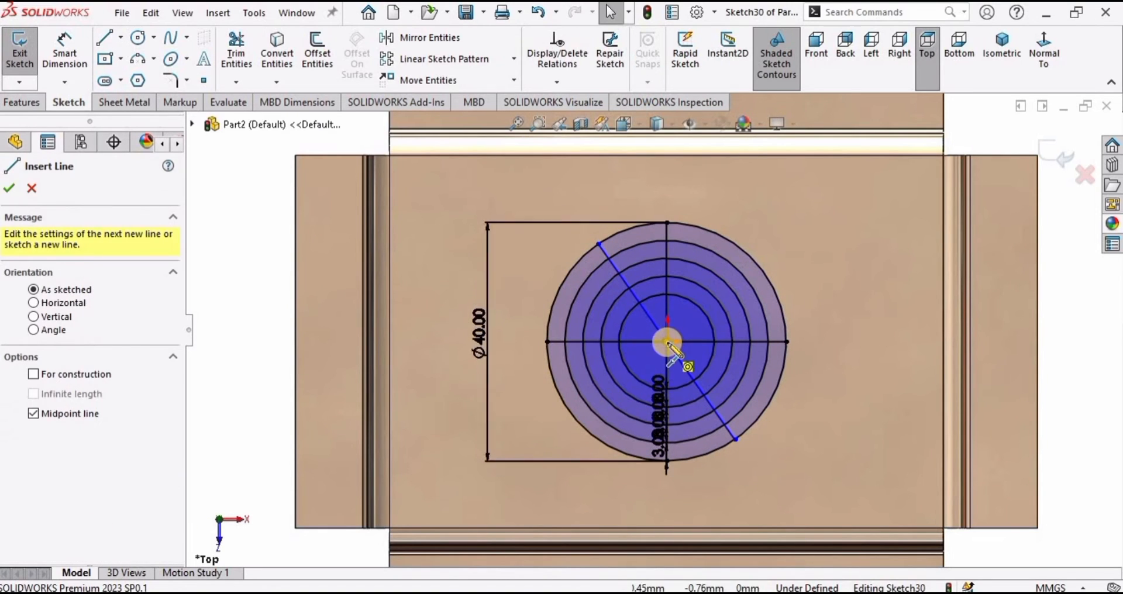
left_click(668, 341)
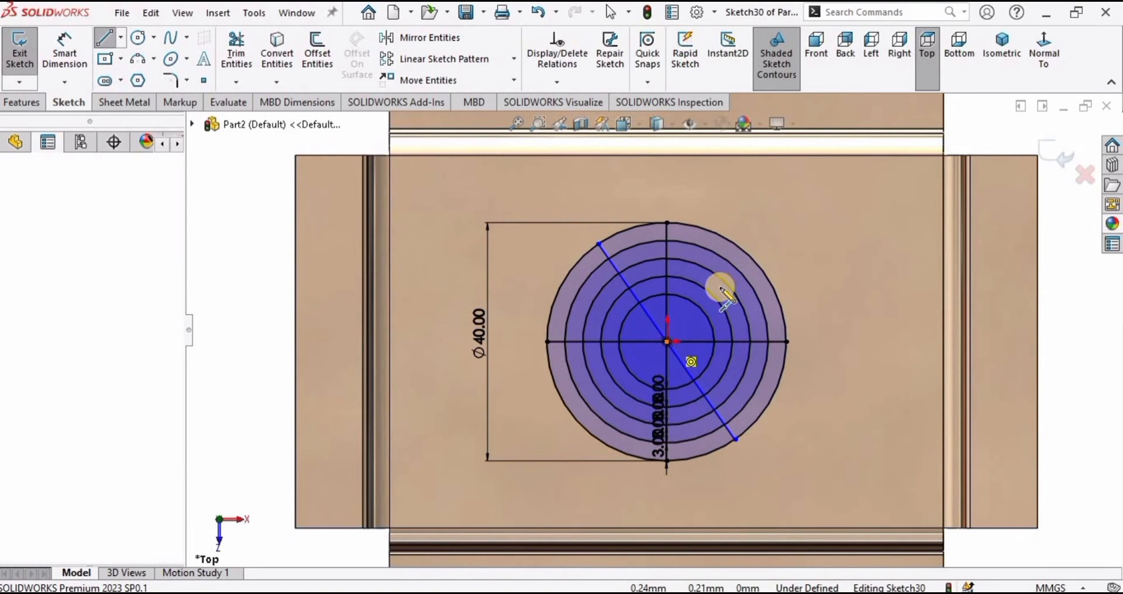
left_click(735, 253)
key("Escape")
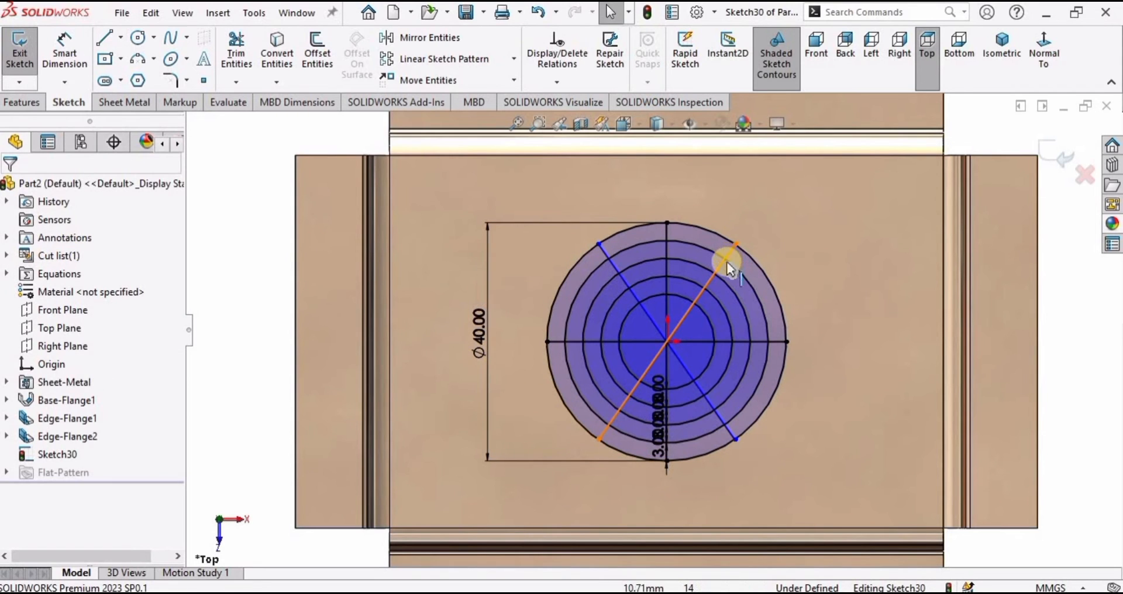
- Dimension the angle between the upper-right diagonal and the horizontal line as 45°, placing the dimension outside the circles
left_click(65, 53)
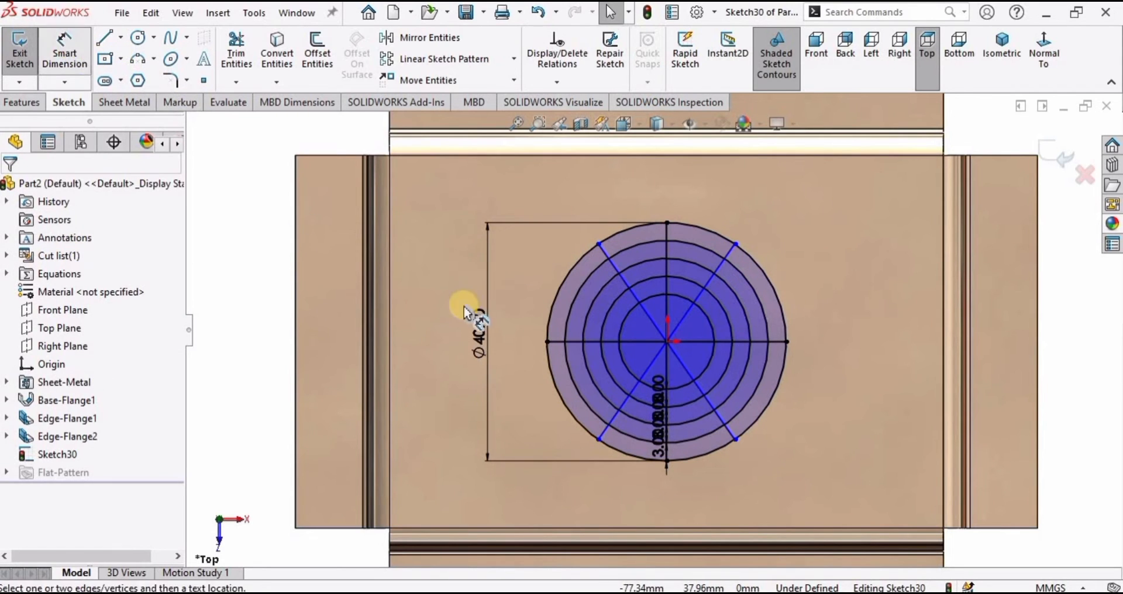
left_click(700, 300)
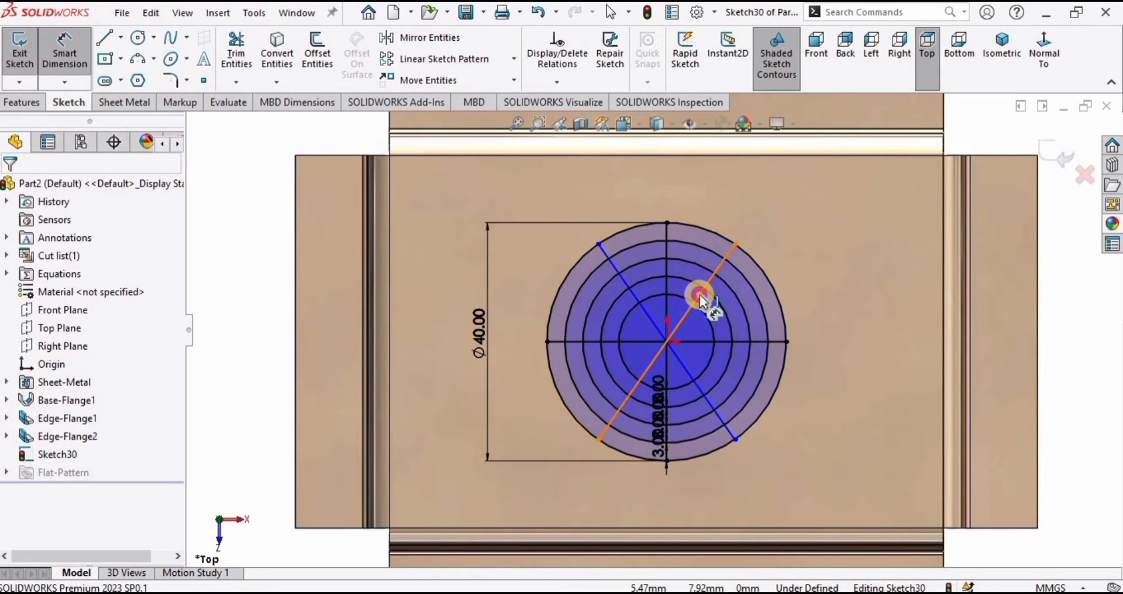
left_click(719, 341)
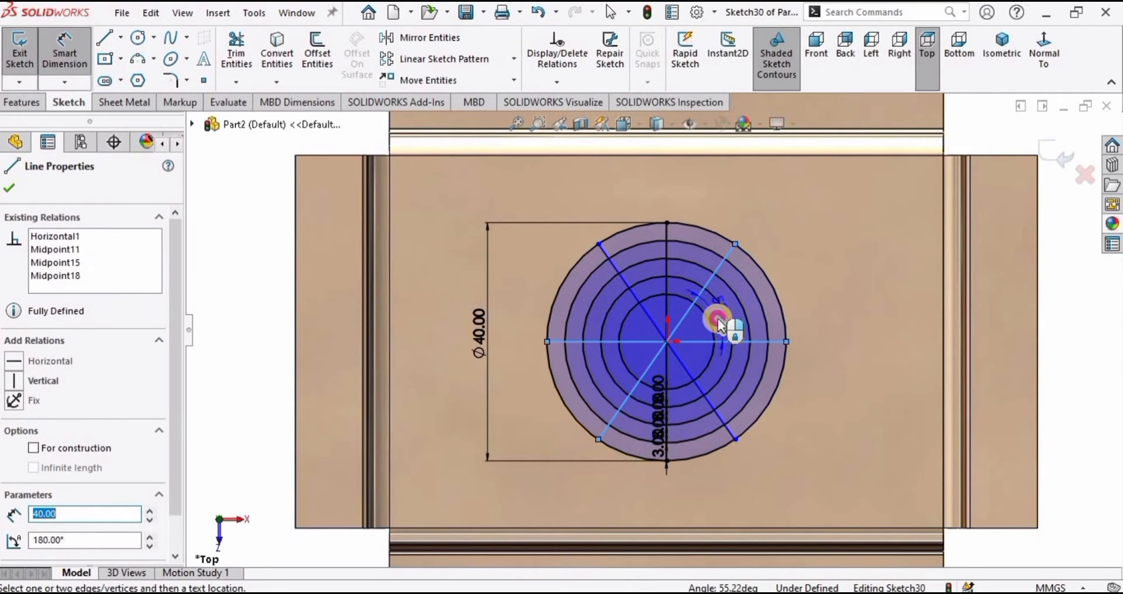
left_click(720, 322)
type("45")
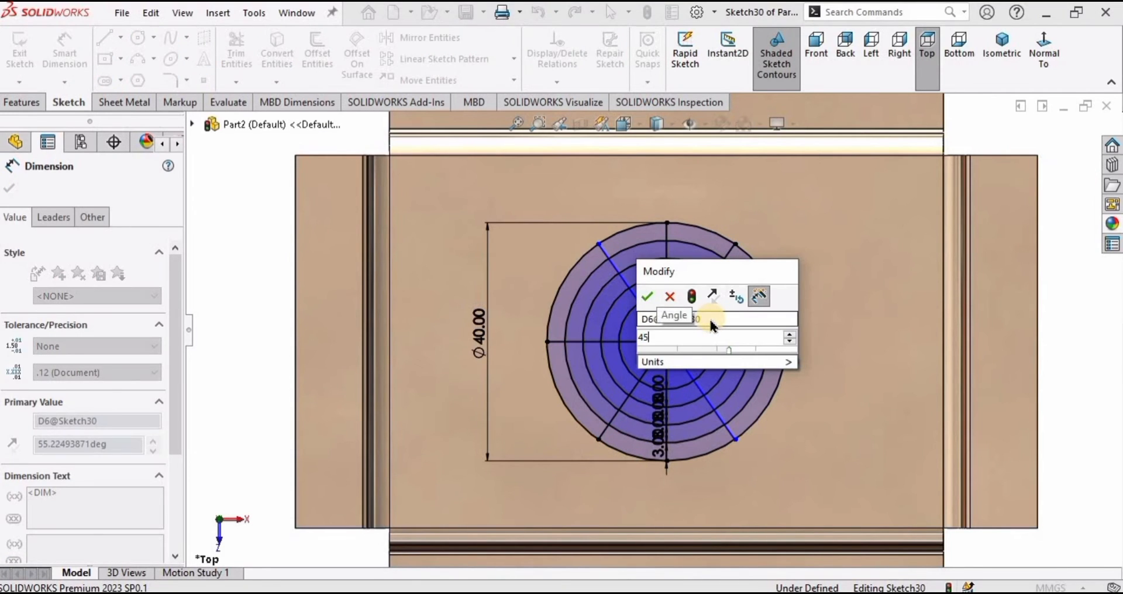
key("Return")
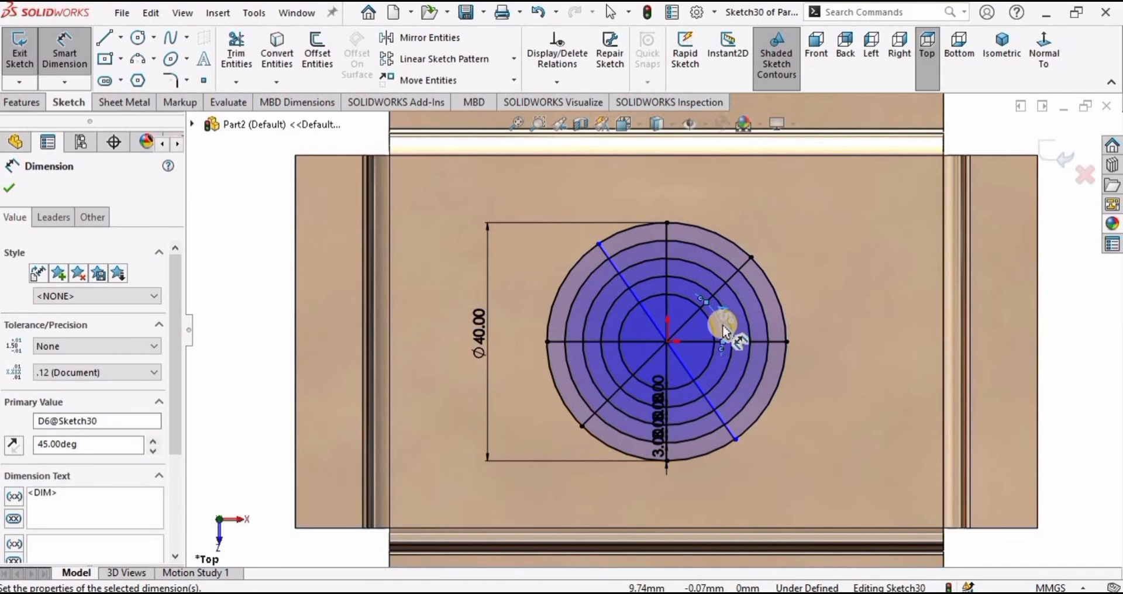
mouse_move(725, 322)
left_mouse_down()
mouse_move(798, 293)
mouse_move(785, 316)
left_mouse_up()
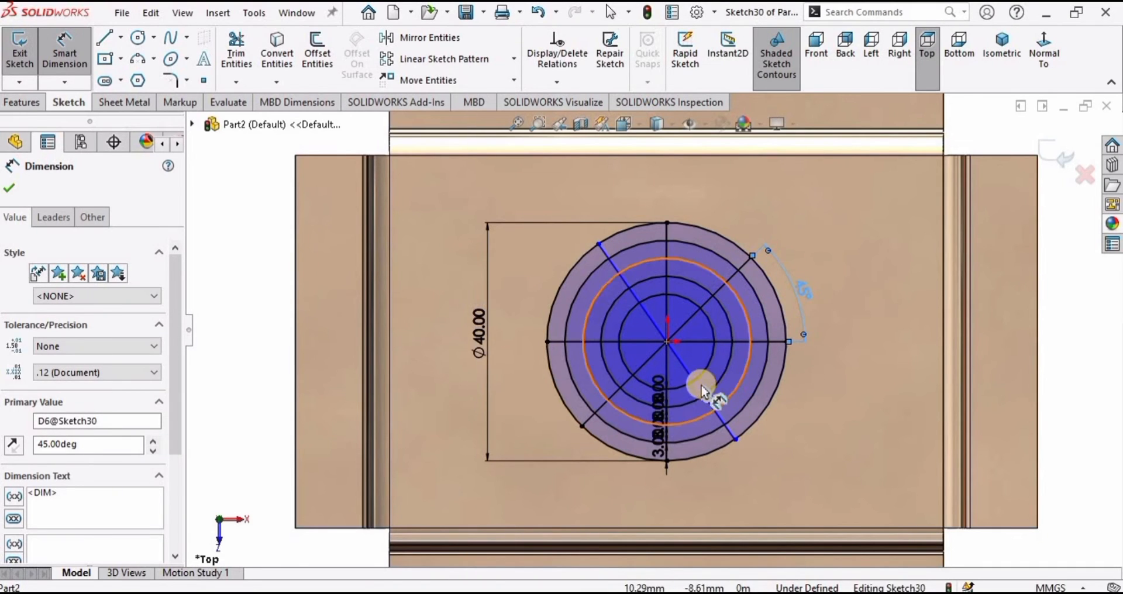
- Dimension the angle between the upper-left diagonal and the vertical line as 45°
left_click(622, 273)
left_click(667, 249)
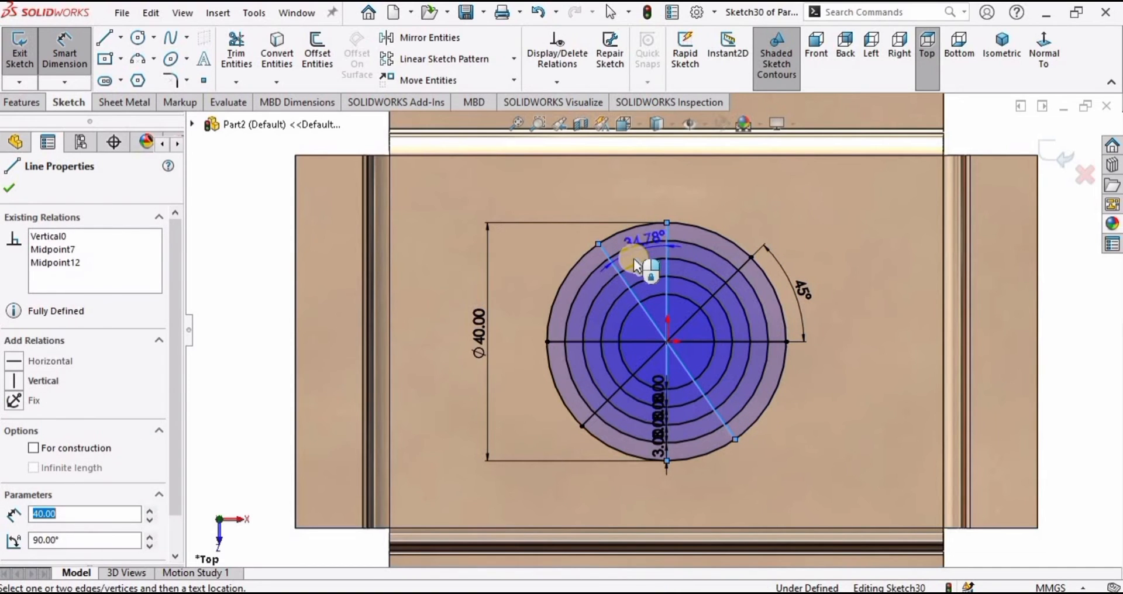
left_click(603, 225)
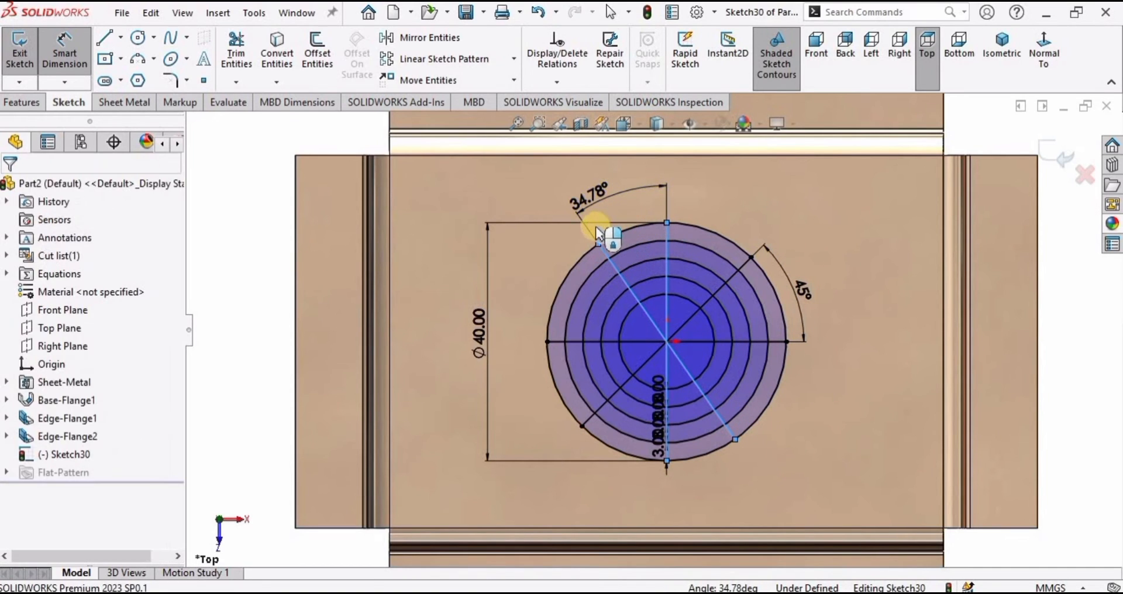
type("45")
key("Return")
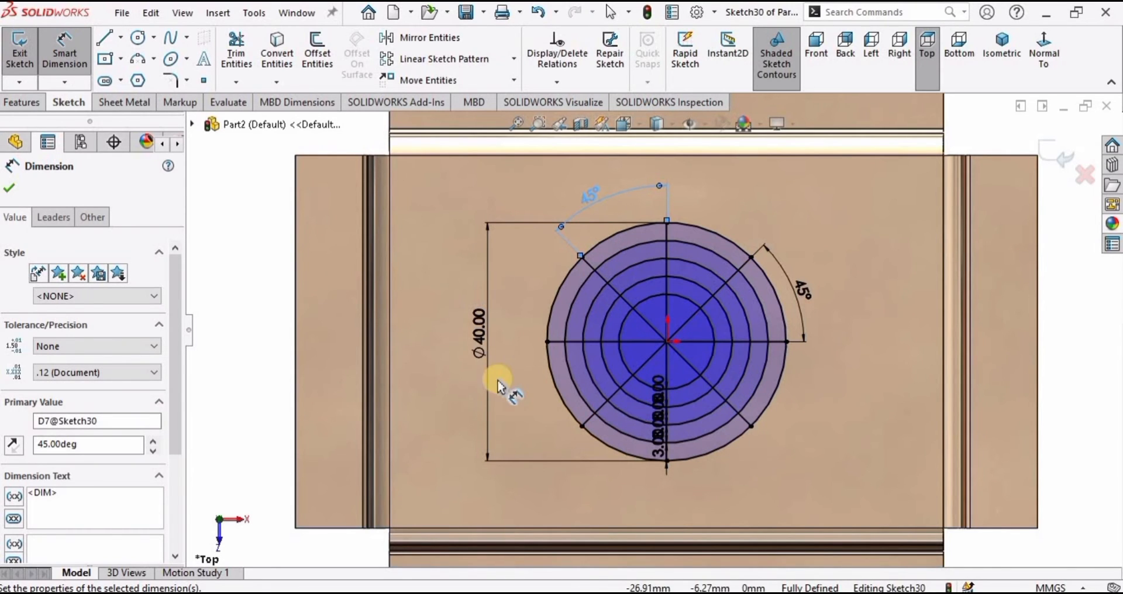
left_click(23, 201)
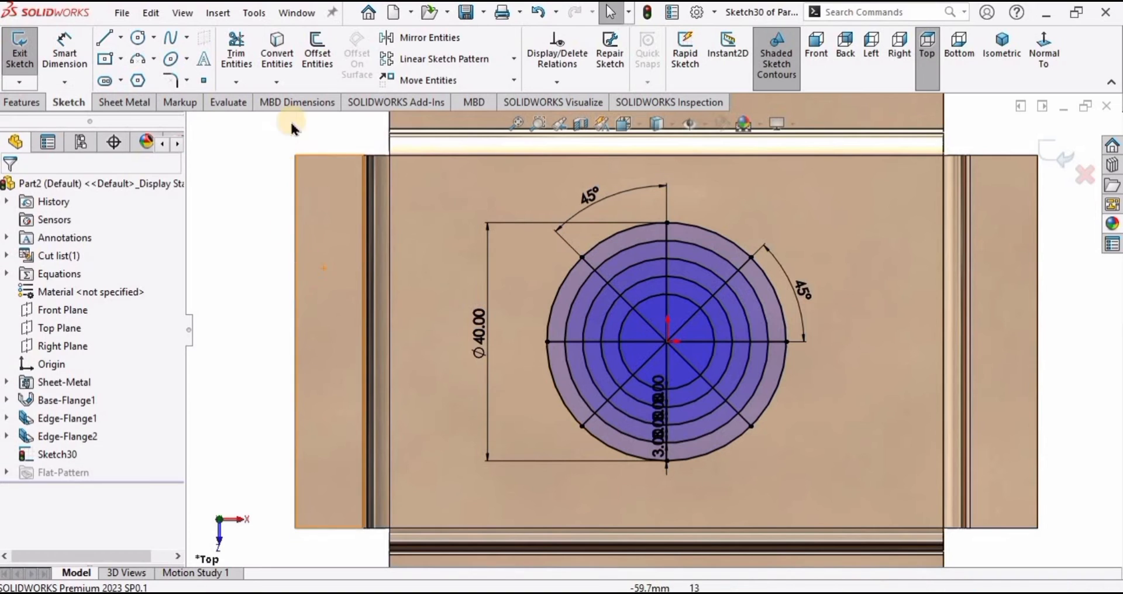
- Start a Vent feature on the tray base with the outermost 40 mm circle as its boundary
left_click(132, 100)
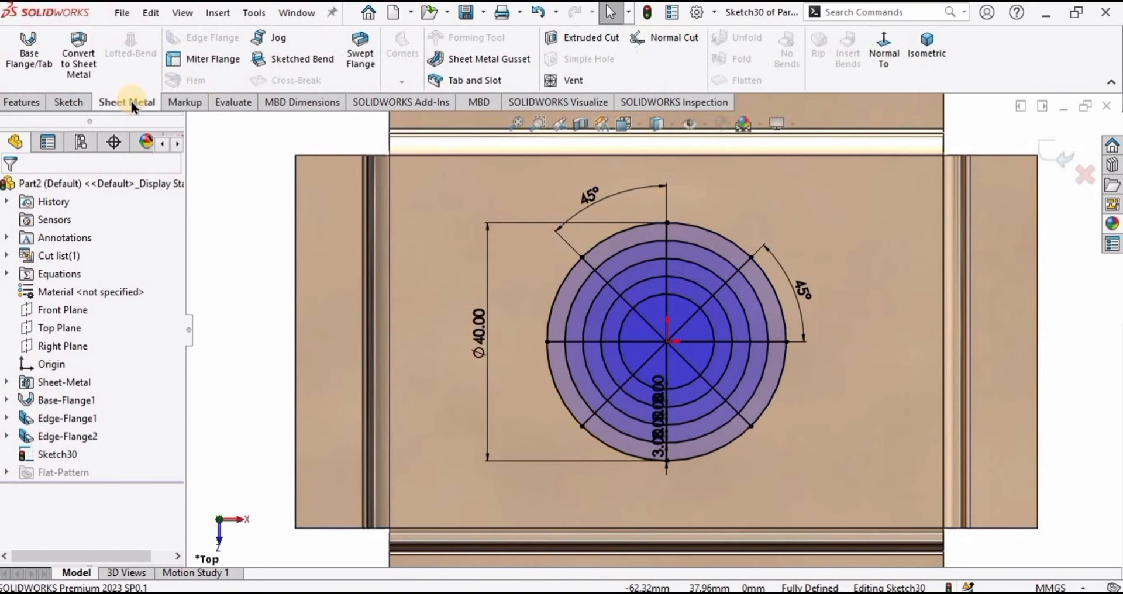
left_click(577, 79)
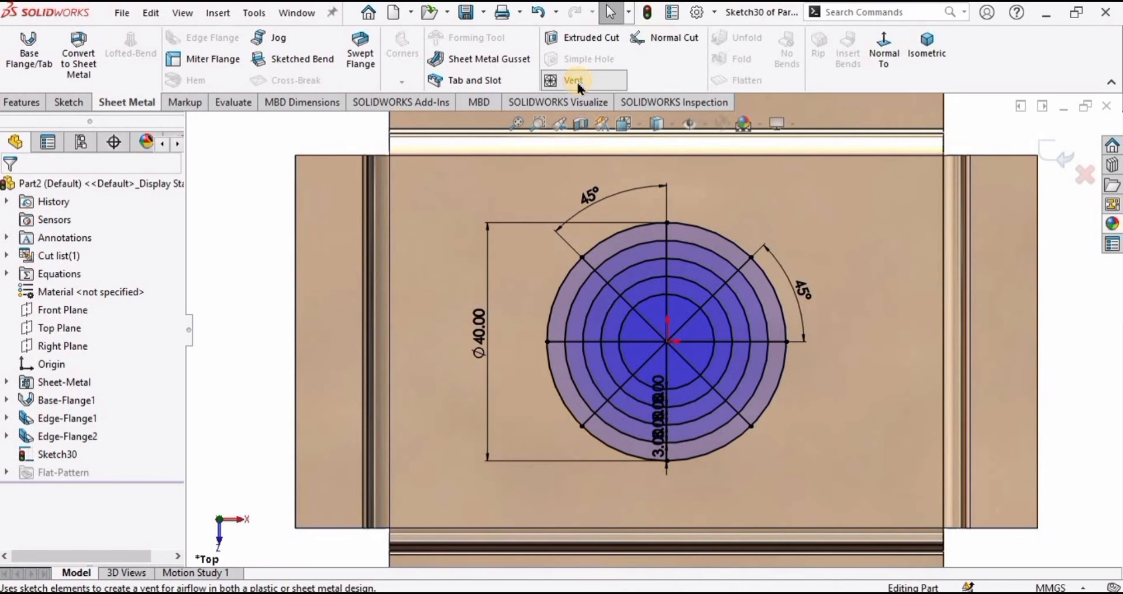
left_click(50, 306)
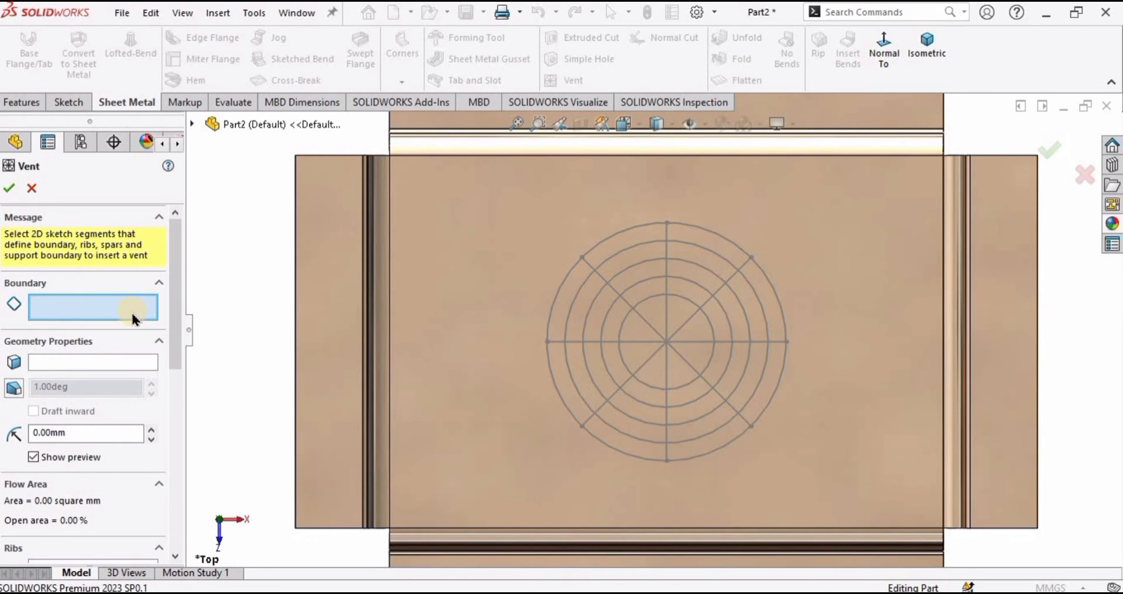
left_click(559, 291)
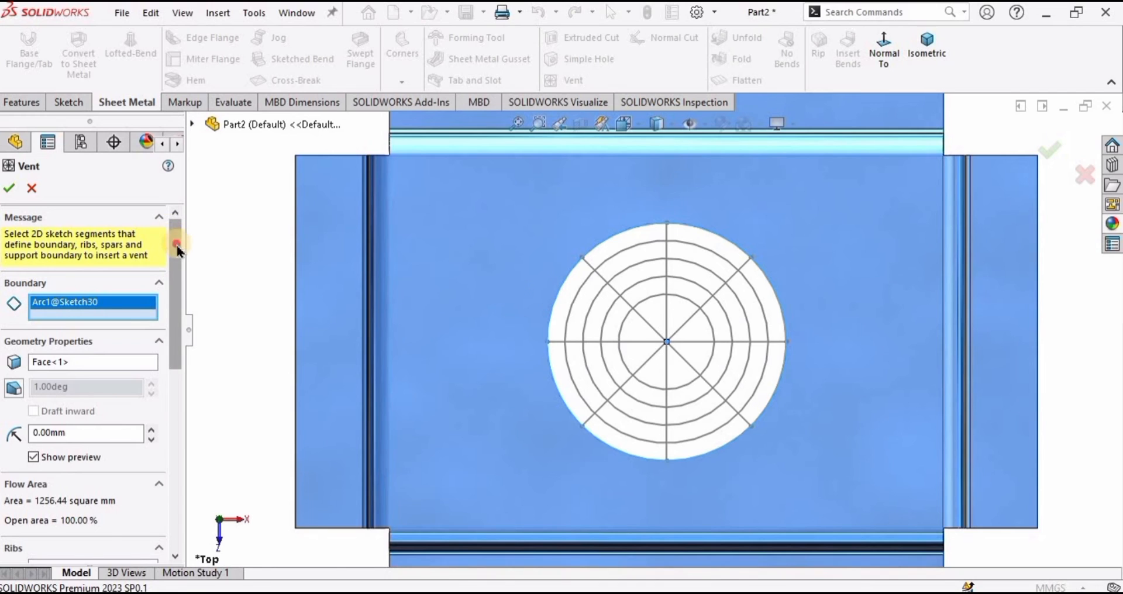
- Assign the vertical, horizontal and both diagonal lines as the vent's ribs
left_click_drag(178, 259, 181, 357)
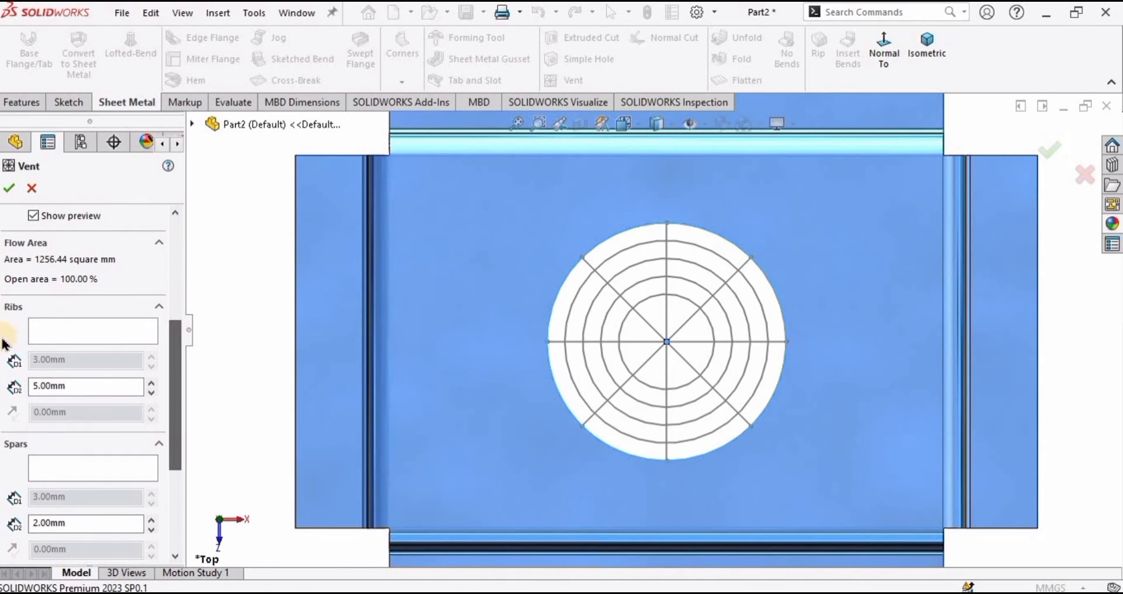
left_click(73, 337)
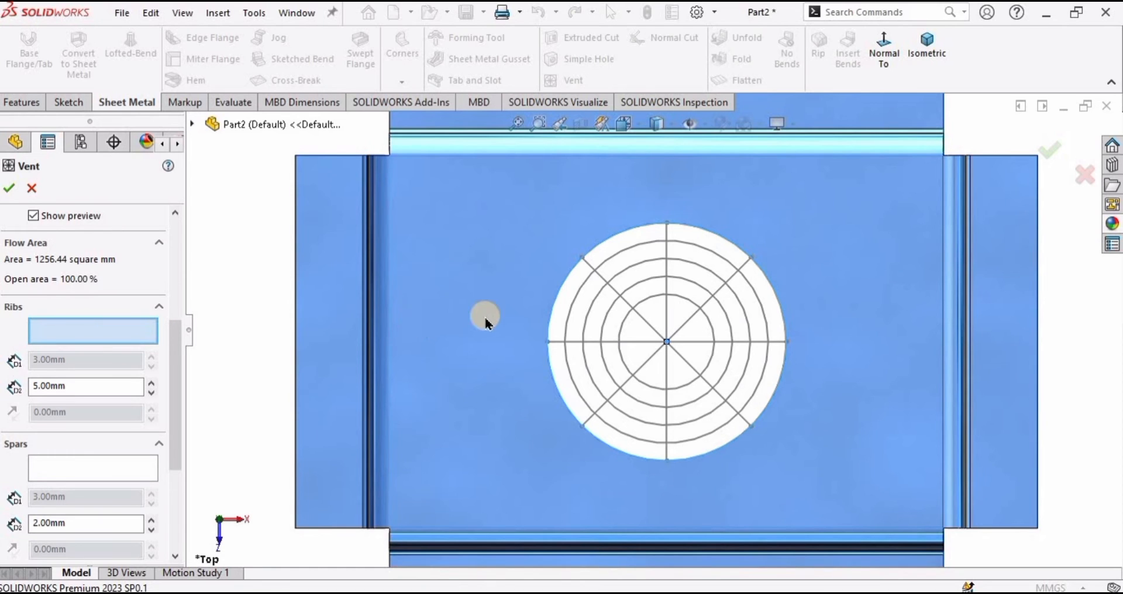
left_click(667, 235)
left_click(590, 266)
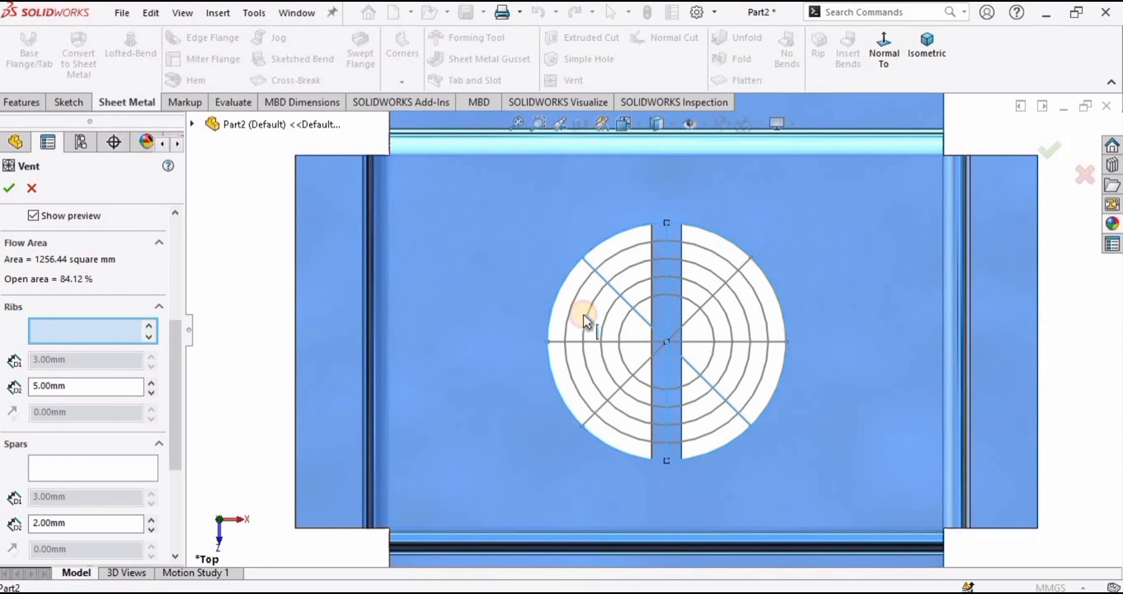
left_click(559, 341)
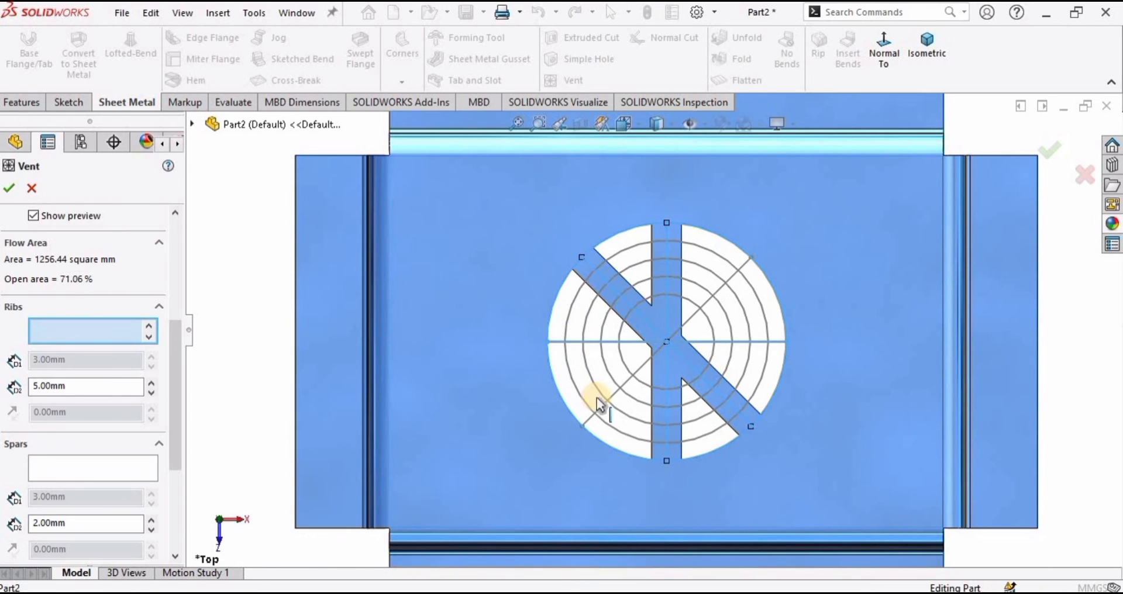
left_click(602, 410)
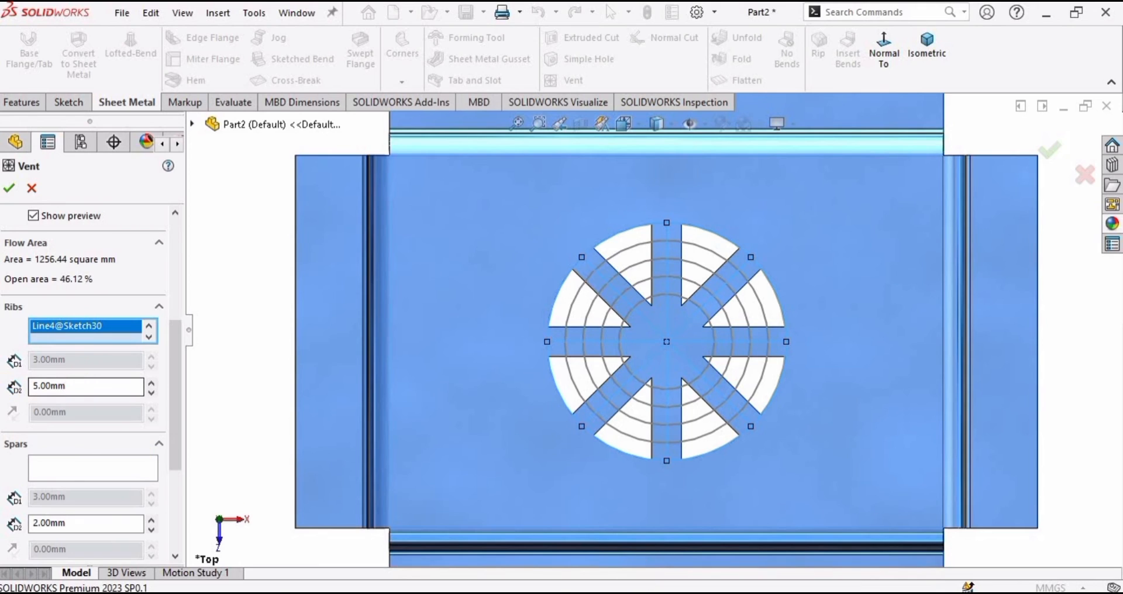
- Try vent rib widths of 2.5 mm and 1.75 mm
left_click_drag(67, 386, 28, 399)
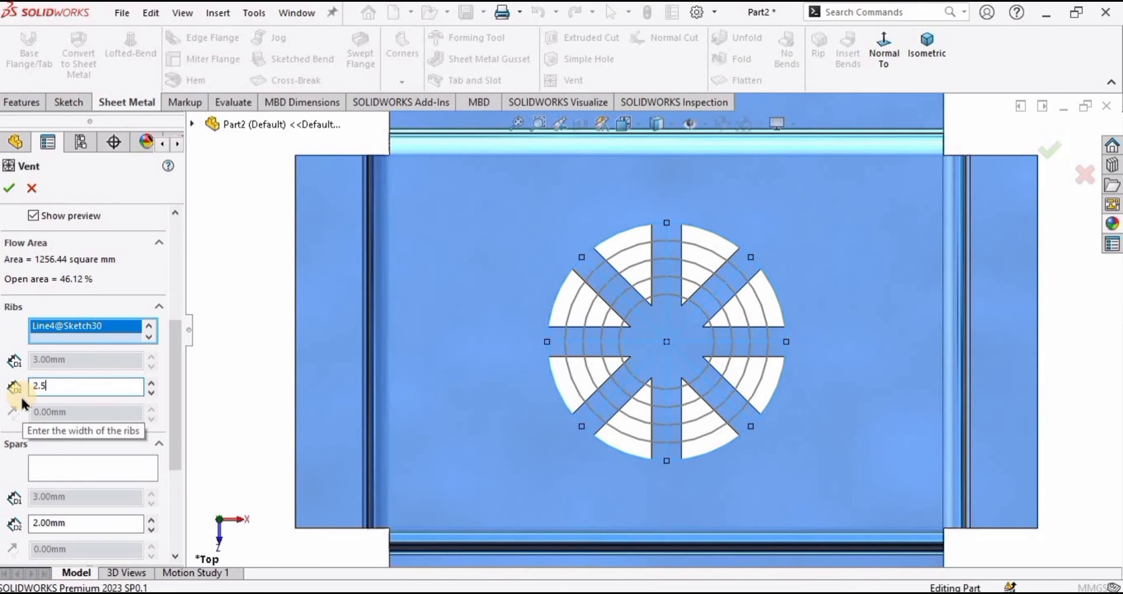
key("Return")
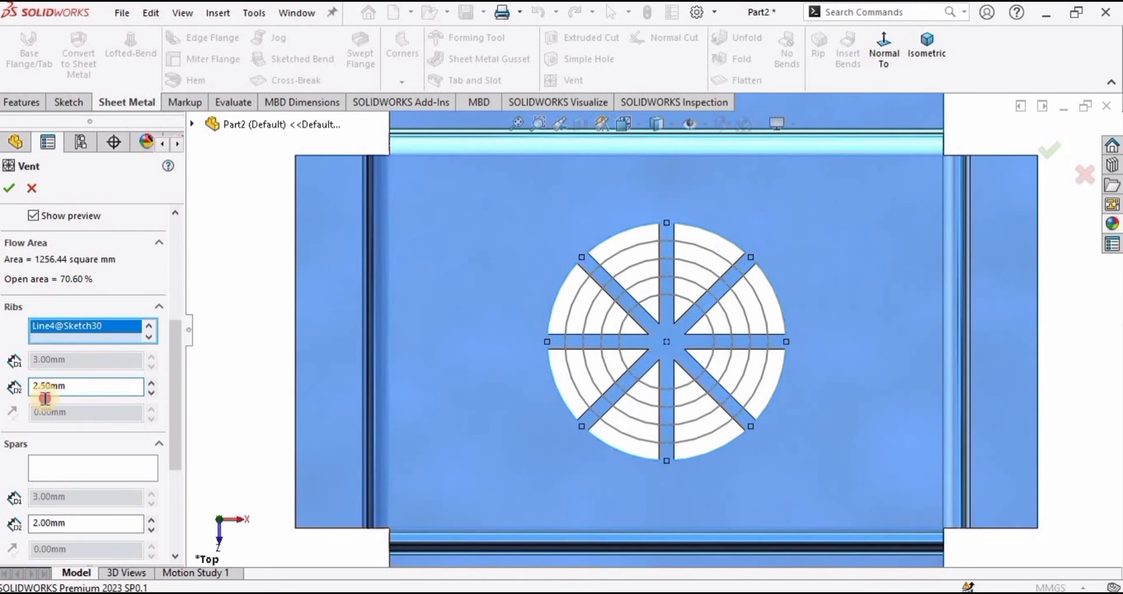
double_click(45, 398)
type("1.")
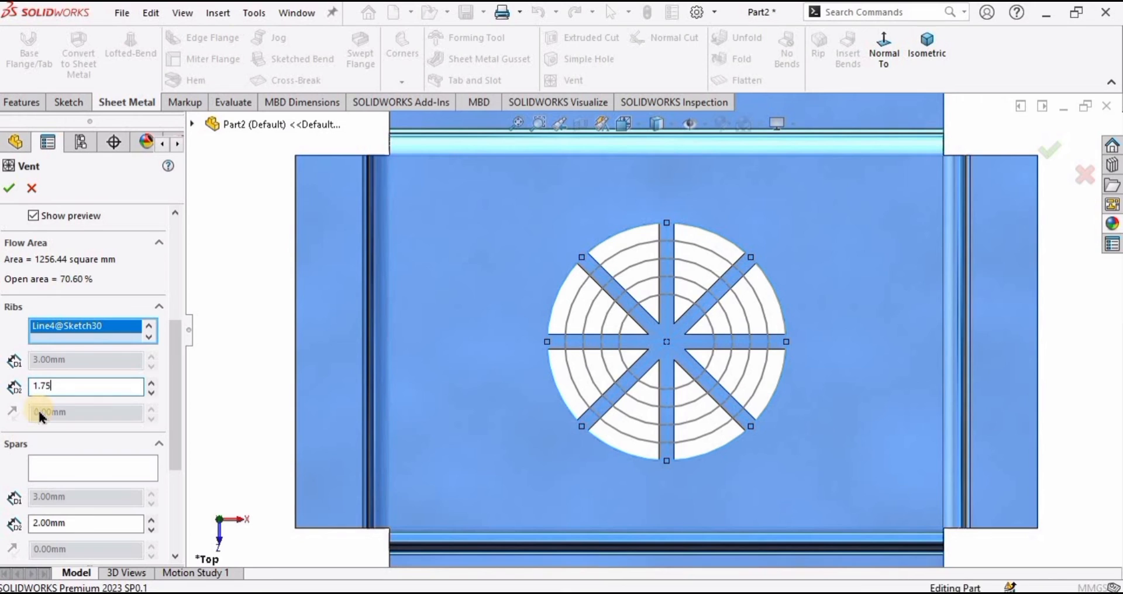
type("75")
key("Return")
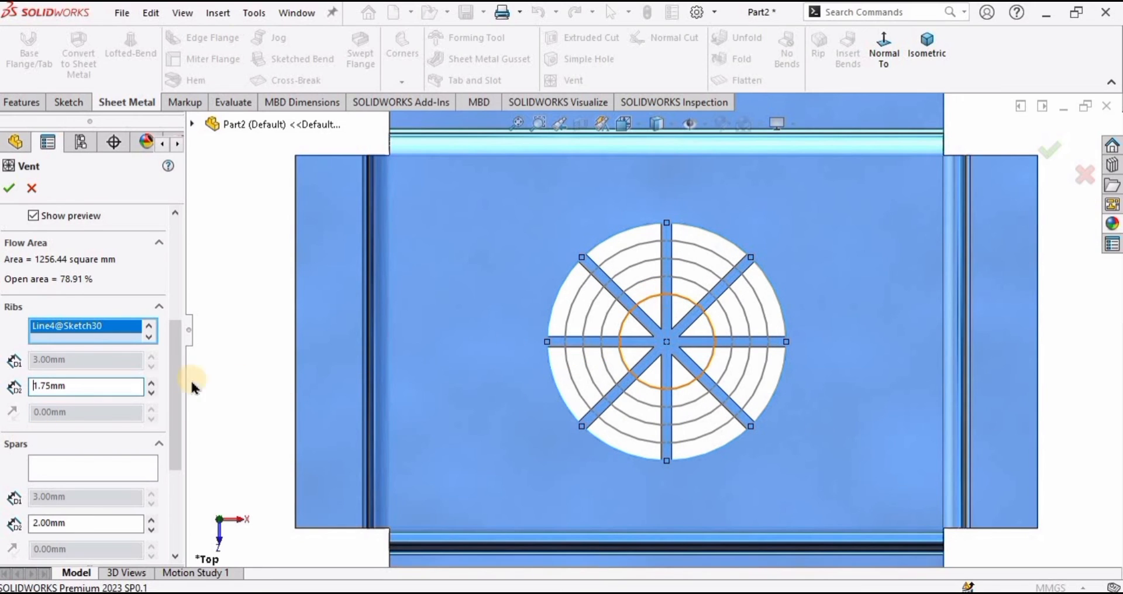
- Set the width of the vent's ribs to 1.5 mm
double_click(97, 388)
type("1")
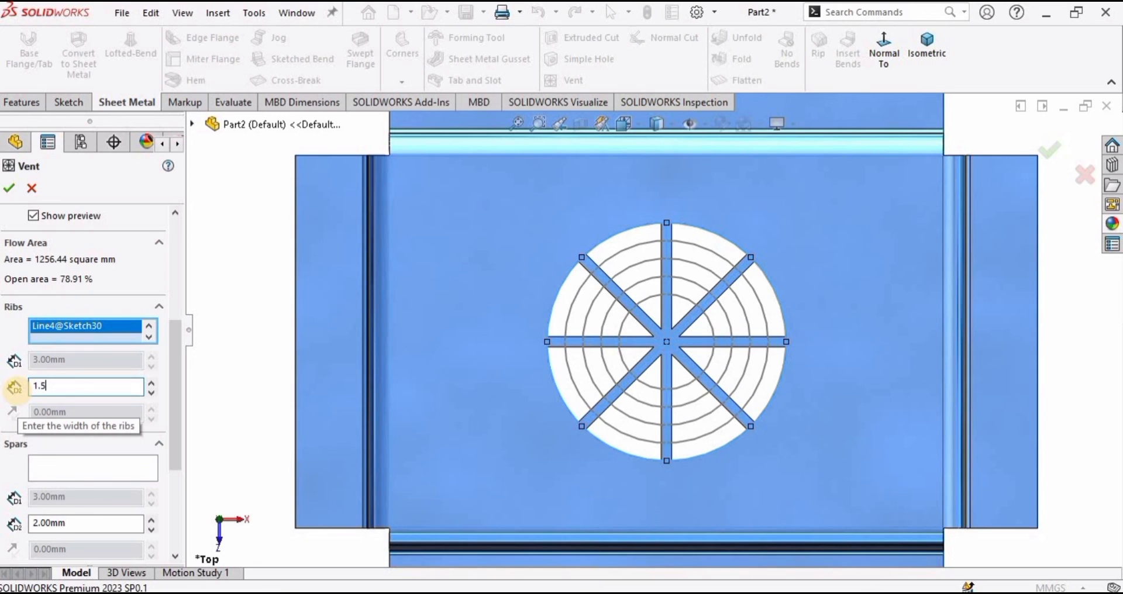
key("Return")
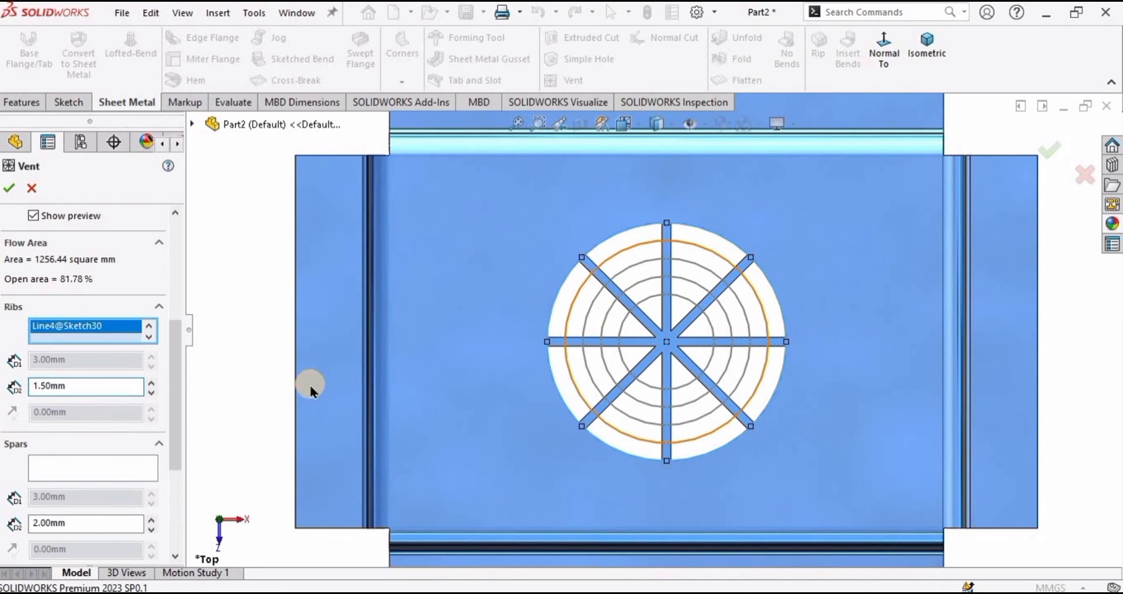
- Assign the three circles nearest inside the vent boundary as spars, leaving out the innermost circle
left_click_drag(175, 403, 171, 472)
left_click(57, 302)
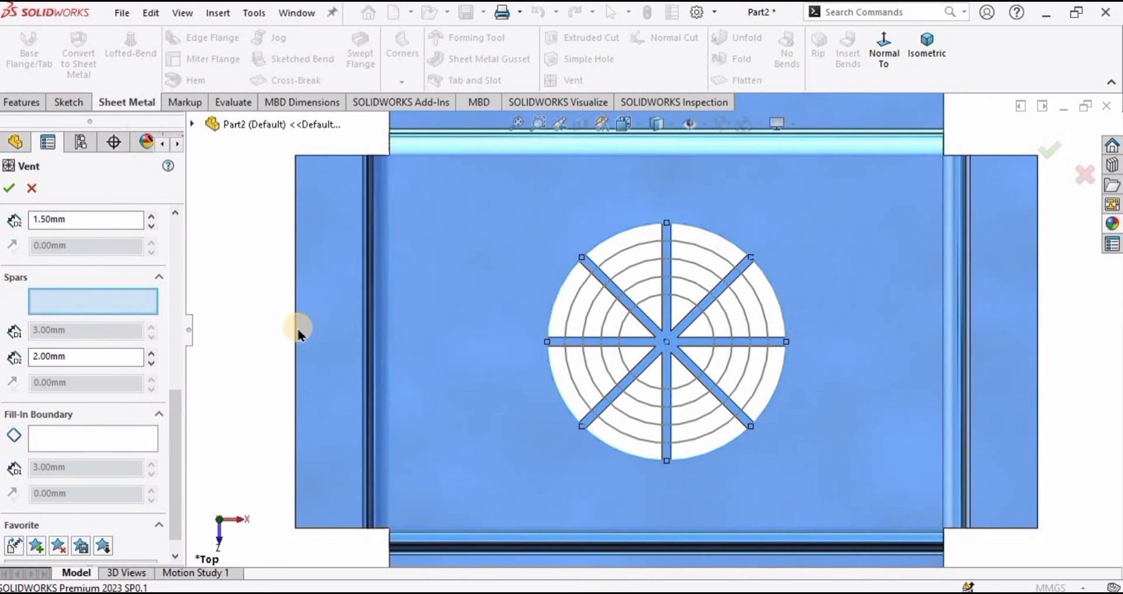
left_click(578, 301)
left_click(589, 312)
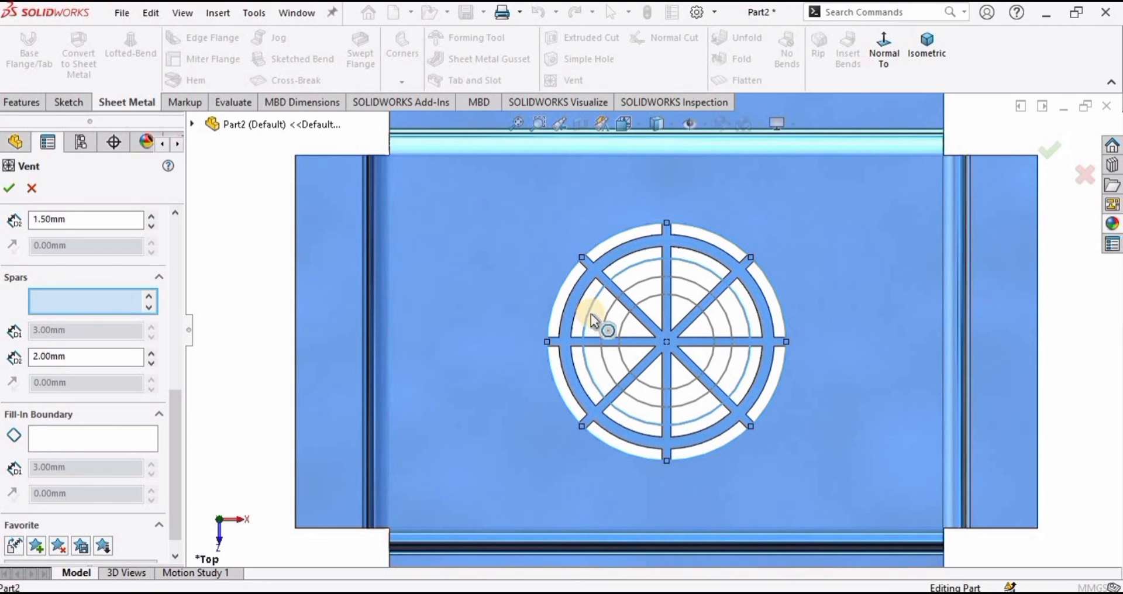
left_click(606, 317)
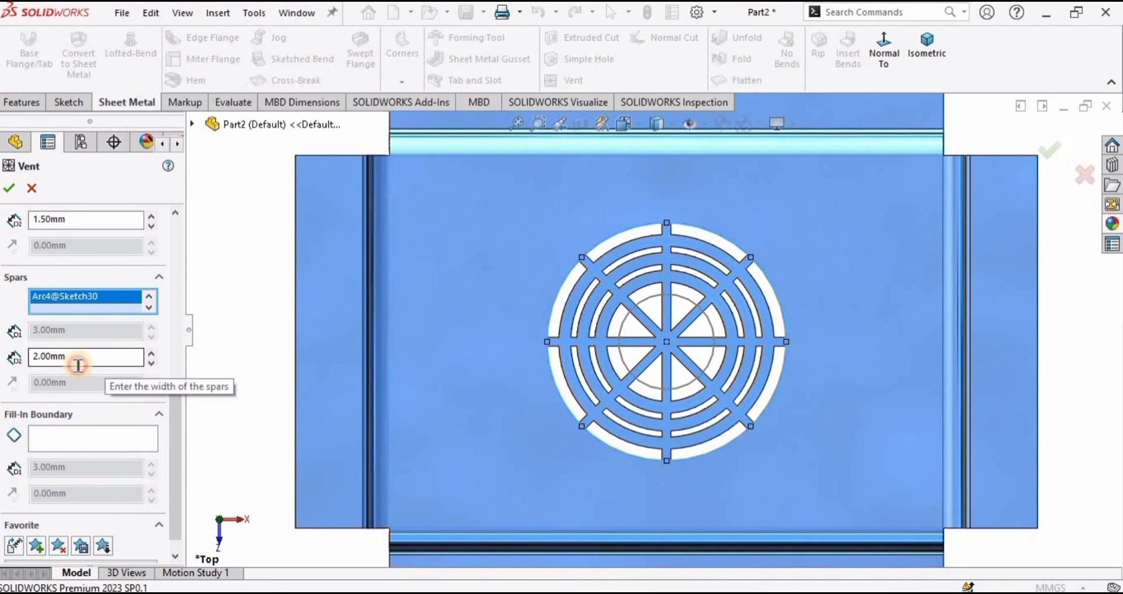
- Set the width of the vent's spars to 1 mm and complete the vent with the innermost circle as its fill-in boundary
left_click_drag(106, 364, 15, 361)
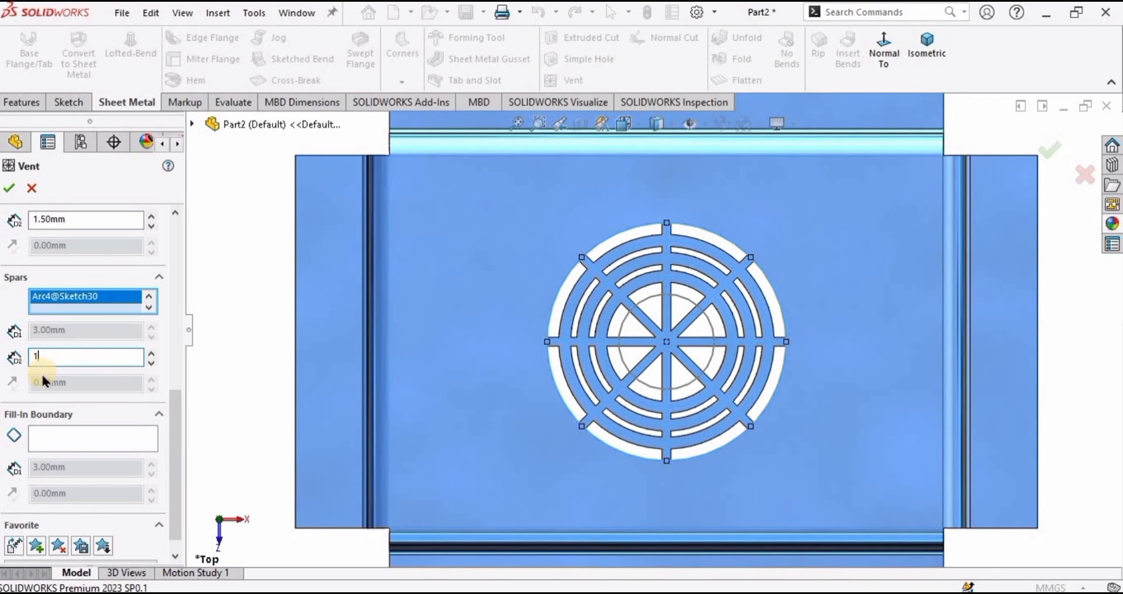
key("Return")
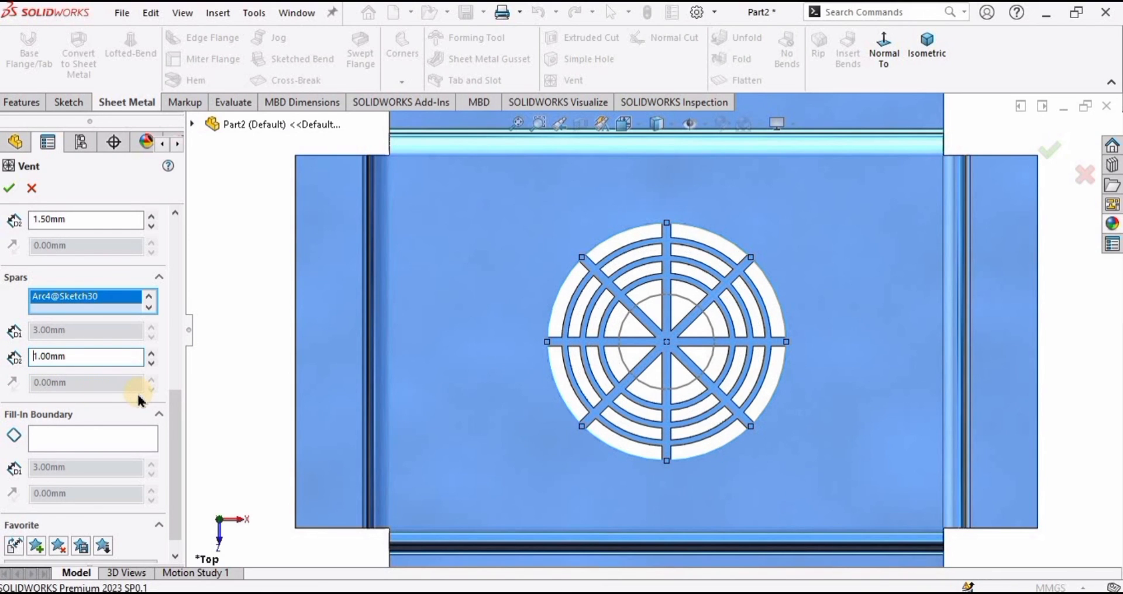
left_click_drag(173, 403, 174, 448)
left_click(88, 417)
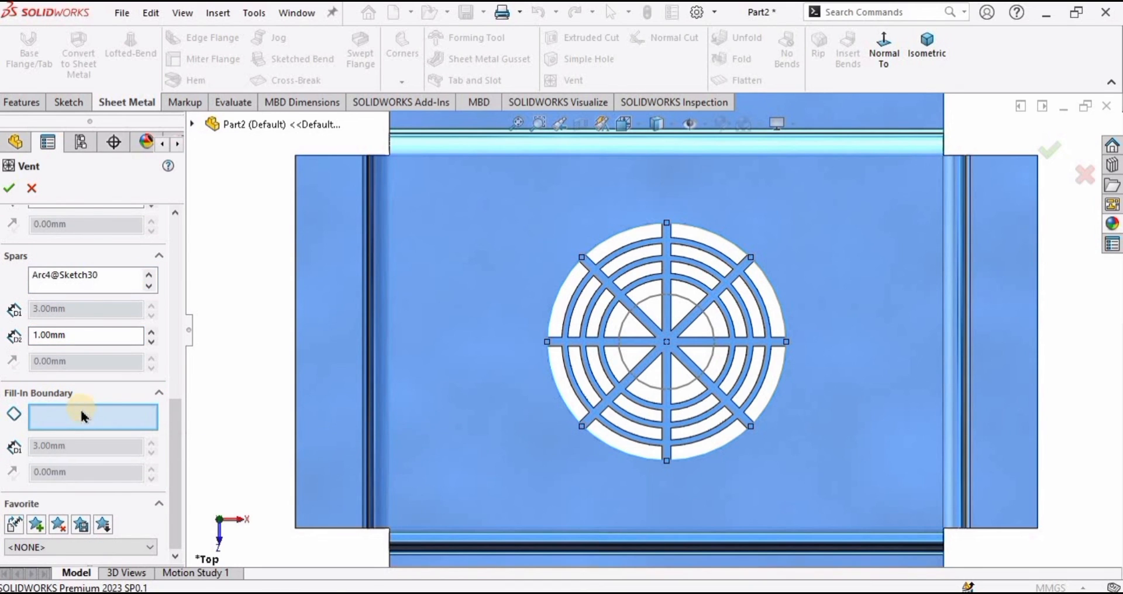
left_click(625, 329)
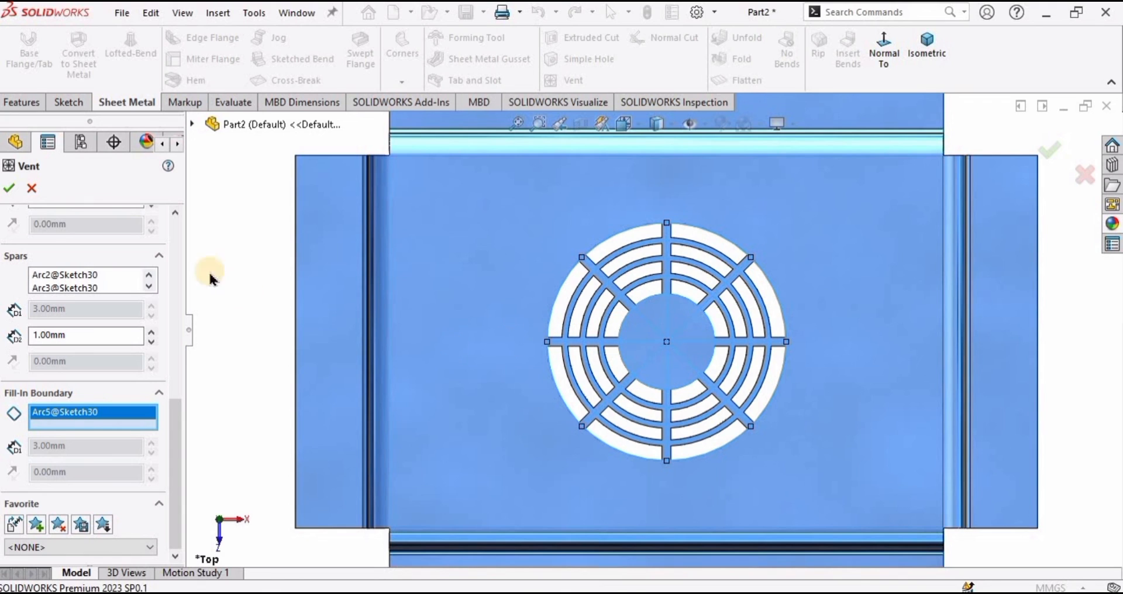
left_click(8, 188)
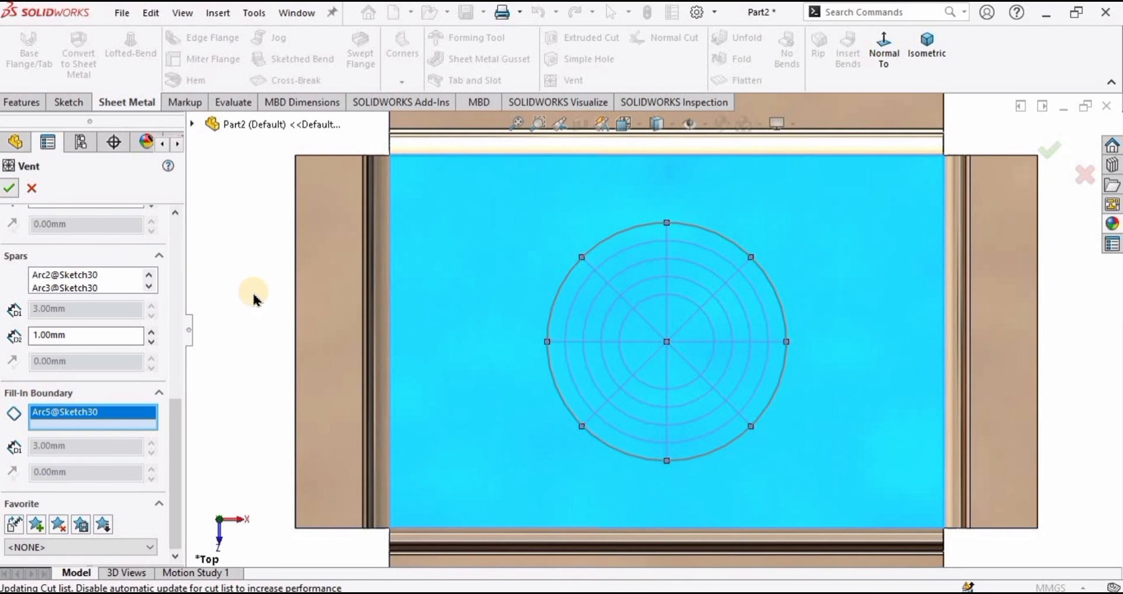
scroll(660, 350, "up", 2)
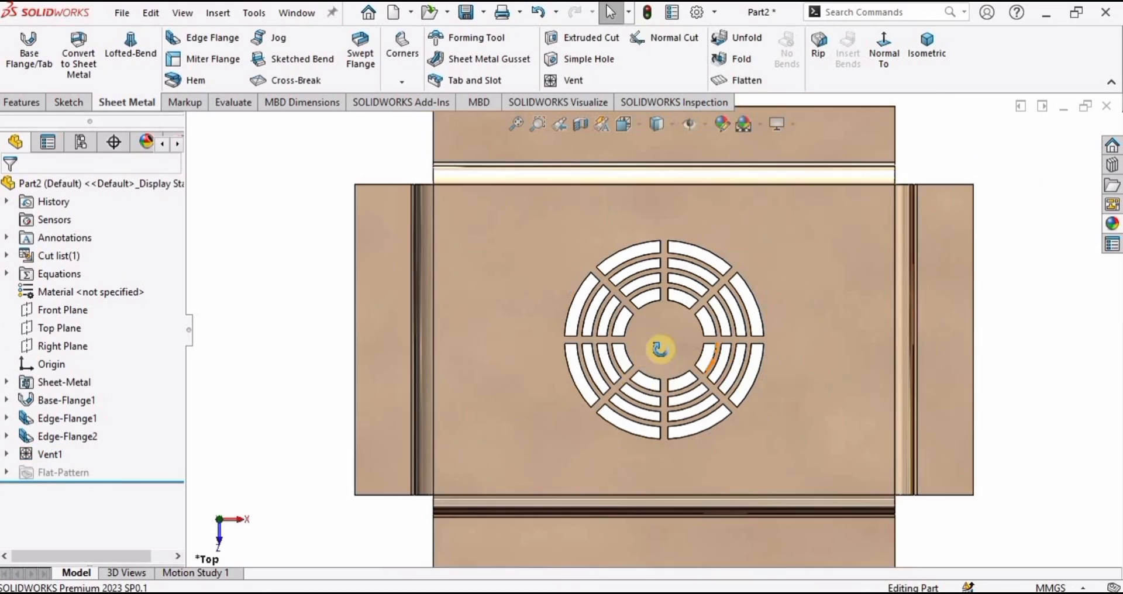
middle_click_drag(660, 349, 661, 314)
left_click(973, 47)
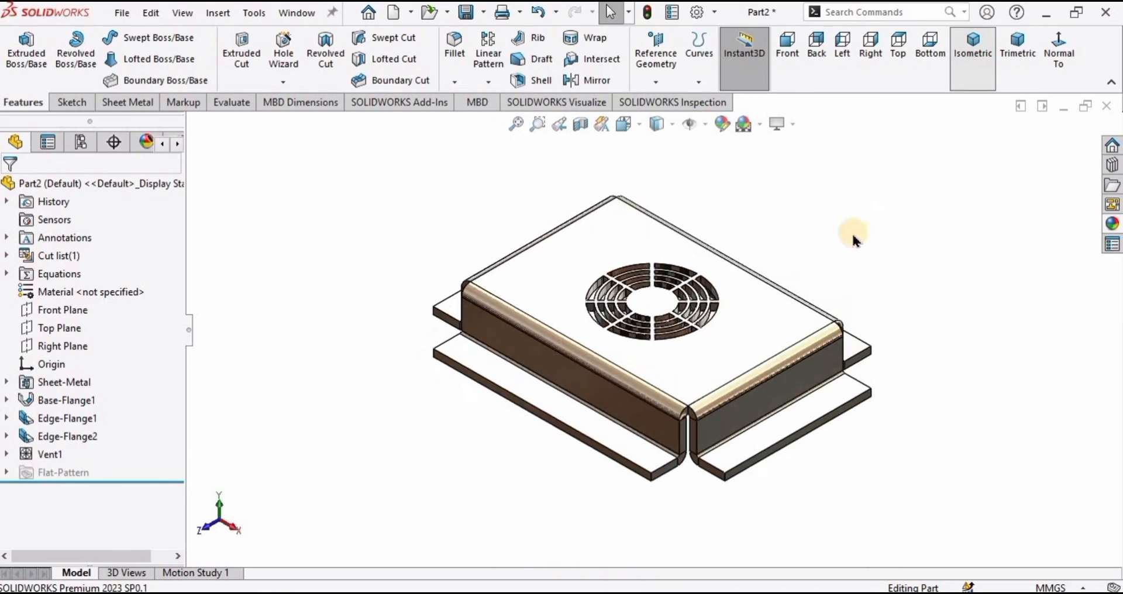
scroll(719, 294, "down", 5)
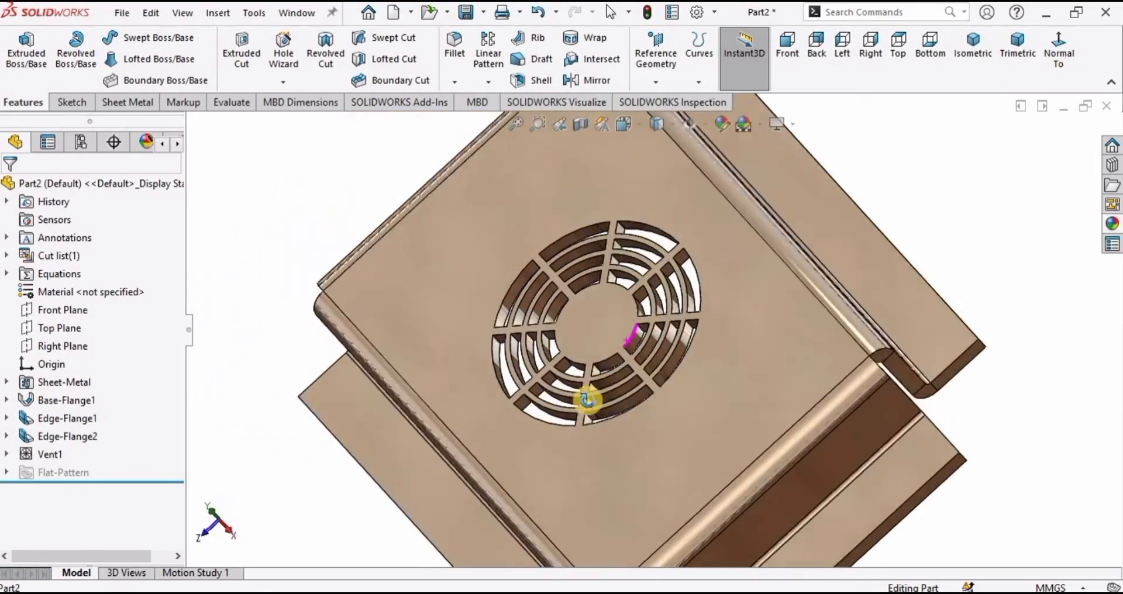